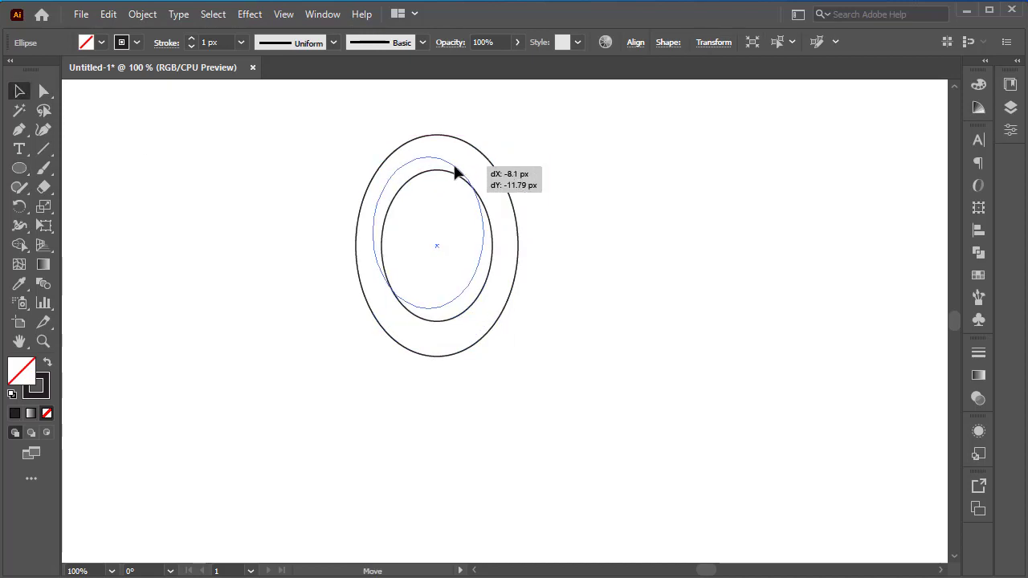
Step: Paste a copy of the inner ellipse in front of it and shrink the copy around its center to about 86.5 × 118.2 px
left_click(108, 14)
left_click(310, 108)
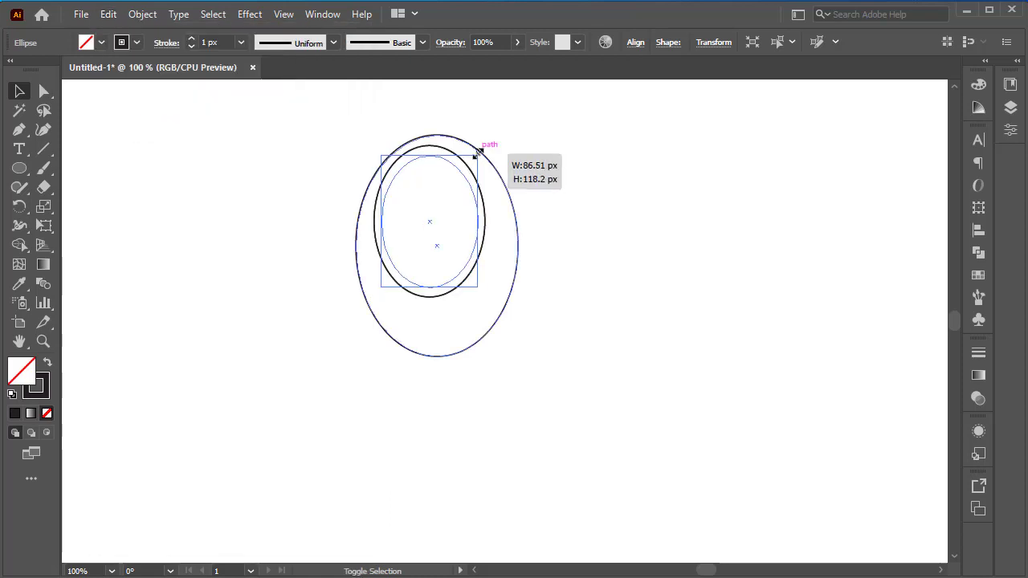
left_click(179, 171)
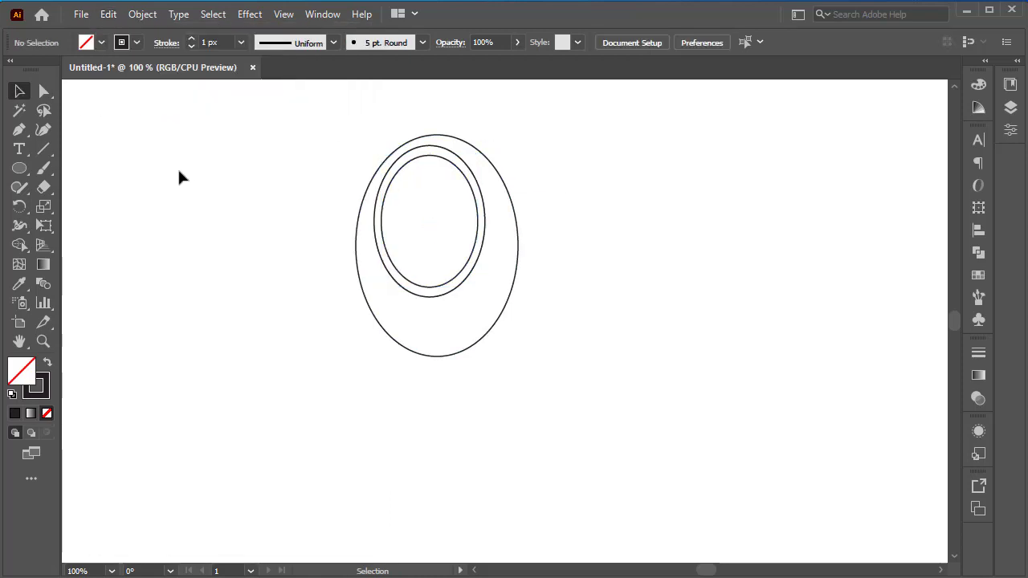
Step: Enlarge the innermost ellipse slightly around its center so only a narrow gap separates it from the middle ellipse
left_click(435, 159)
scroll(432, 170, "up", 1)
left_click(429, 189)
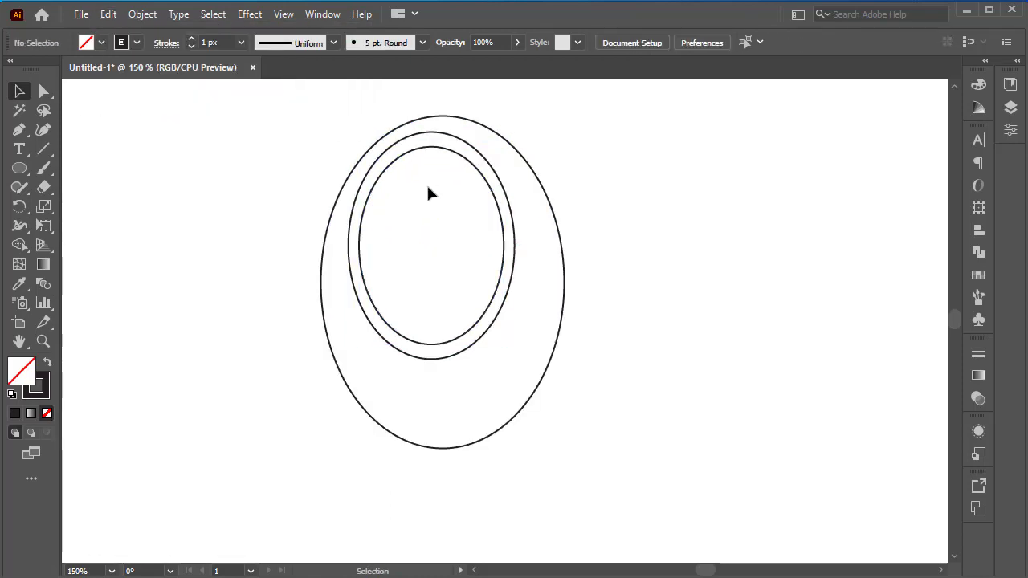
left_click(479, 172)
left_click_drag(504, 147, 514, 137)
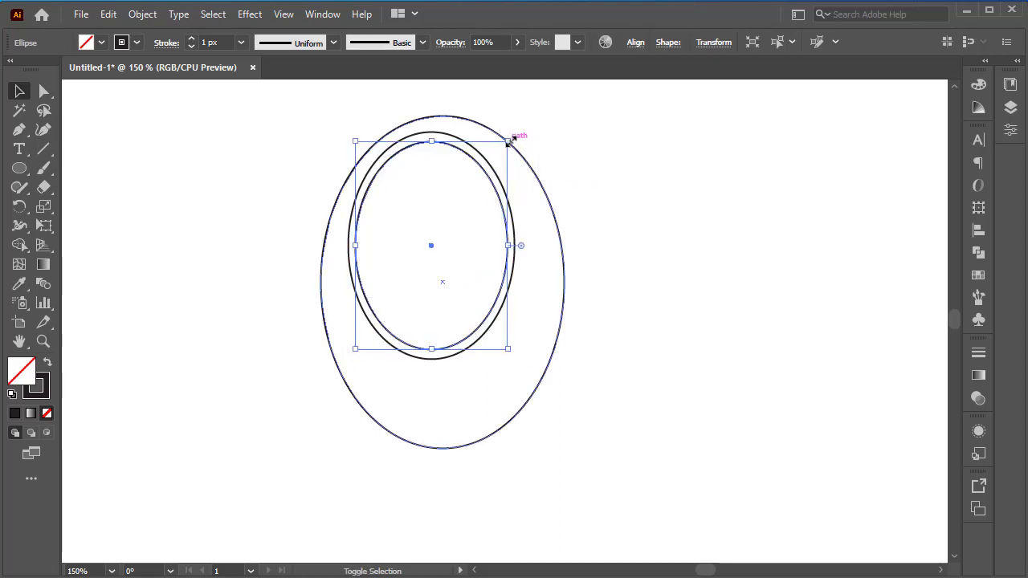
left_click(601, 169)
Step: Draw a large ellipse, move it down so it overlaps the lower part of the small ellipses, and narrow it slightly
scroll(602, 174, "down", 1)
scroll(594, 205, "down", 1)
scroll(601, 224, "down", 1)
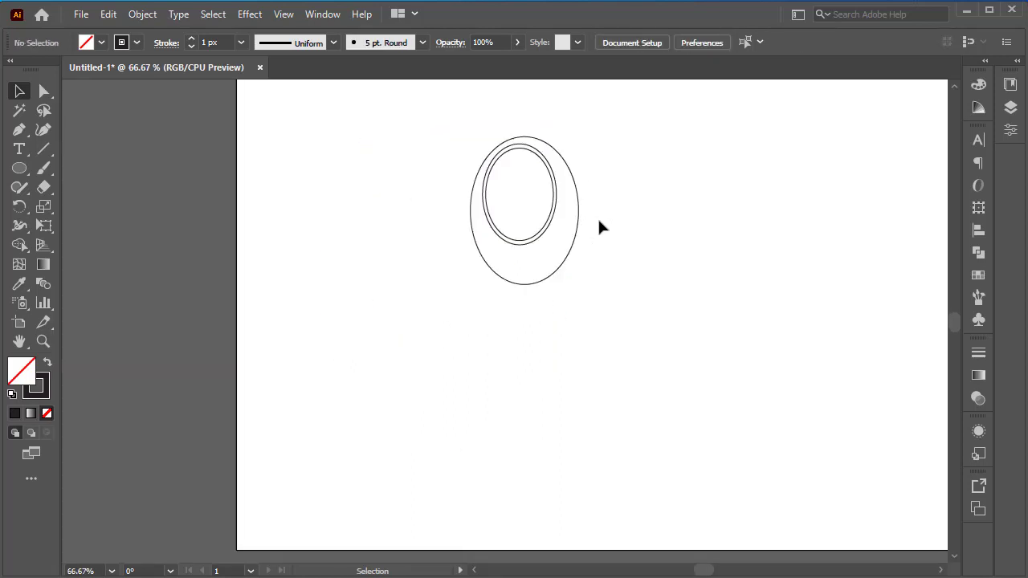
scroll(597, 219, "up", 2)
scroll(167, 250, "down", 1)
left_click_drag(195, 413, 517, 123)
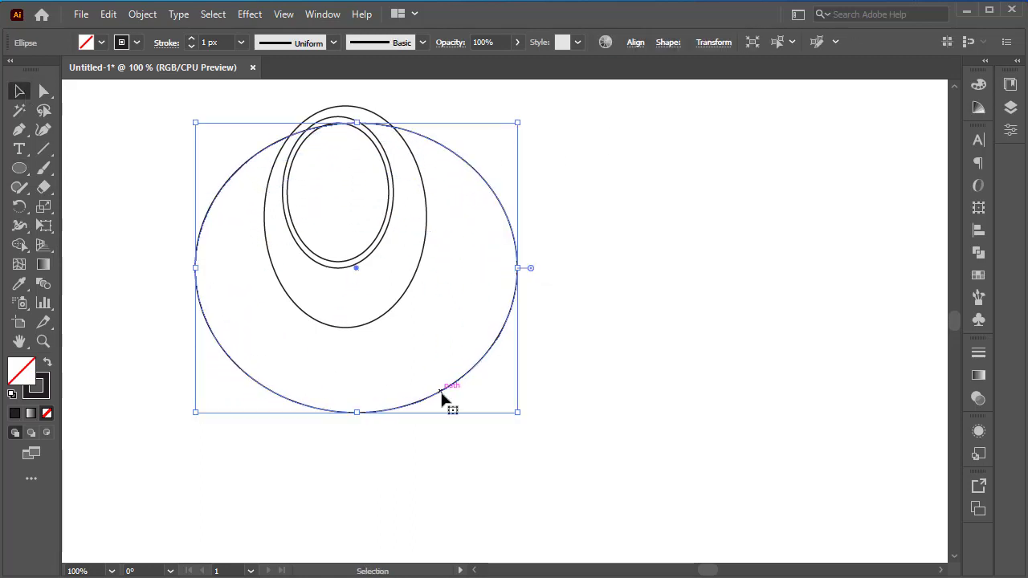
left_click_drag(441, 392, 421, 460)
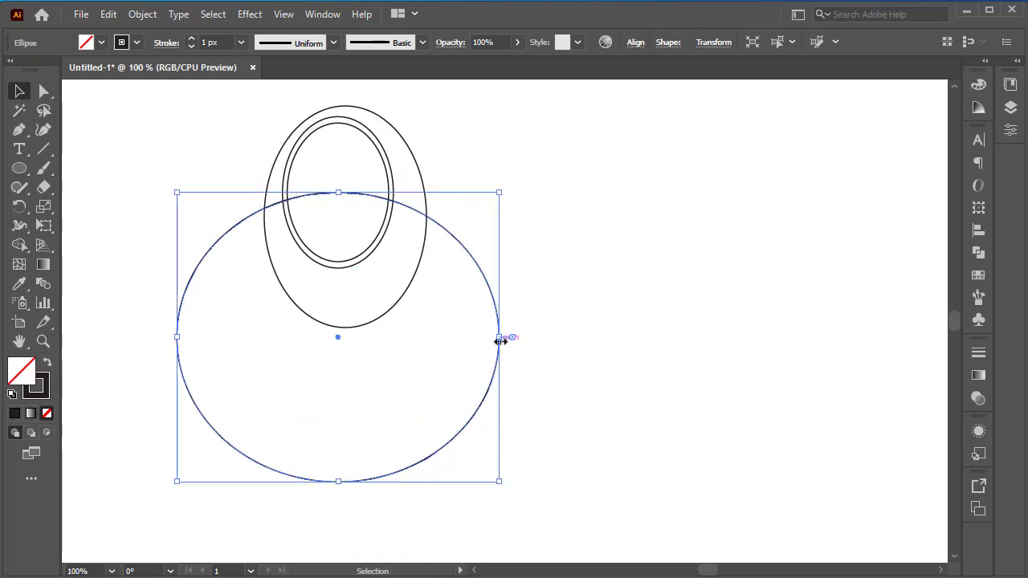
left_click_drag(499, 337, 492, 337)
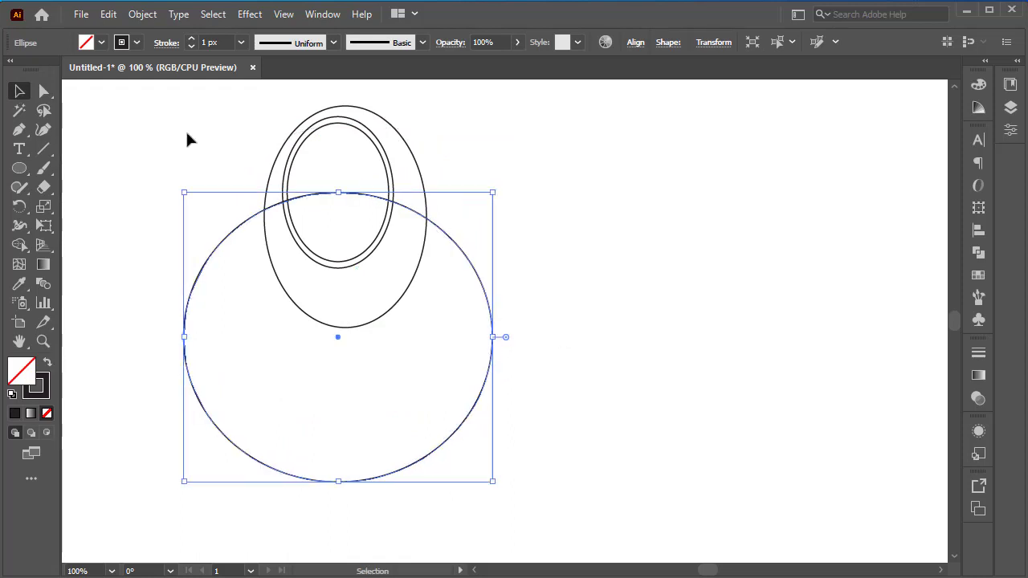
Step: Duplicate the outermost small ellipse in place, move the copy down into the large ellipse, and rotate it 45° counterclockwise
left_click(404, 145)
left_click(109, 13)
left_click(110, 13)
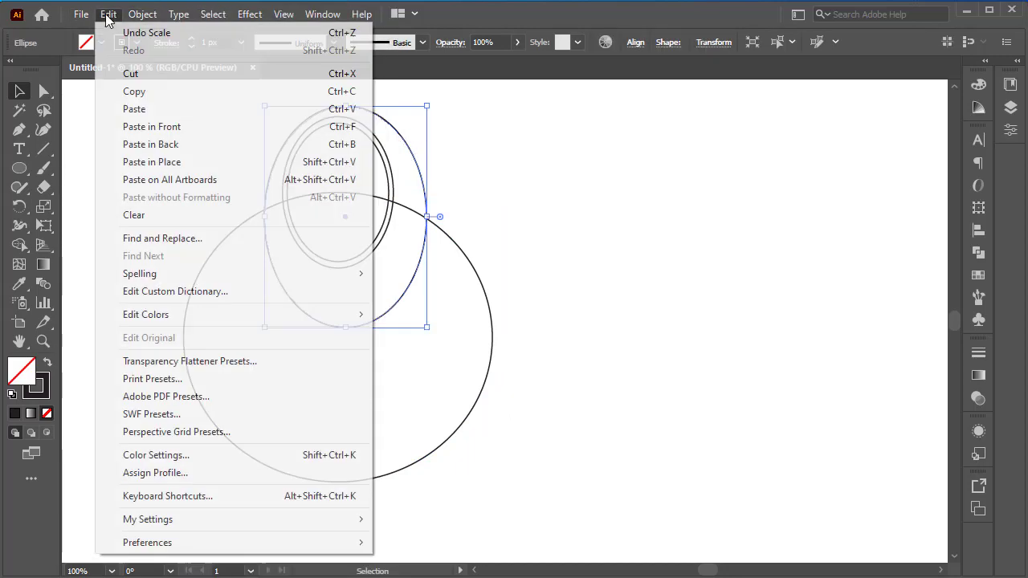
left_click_drag(422, 188, 408, 298)
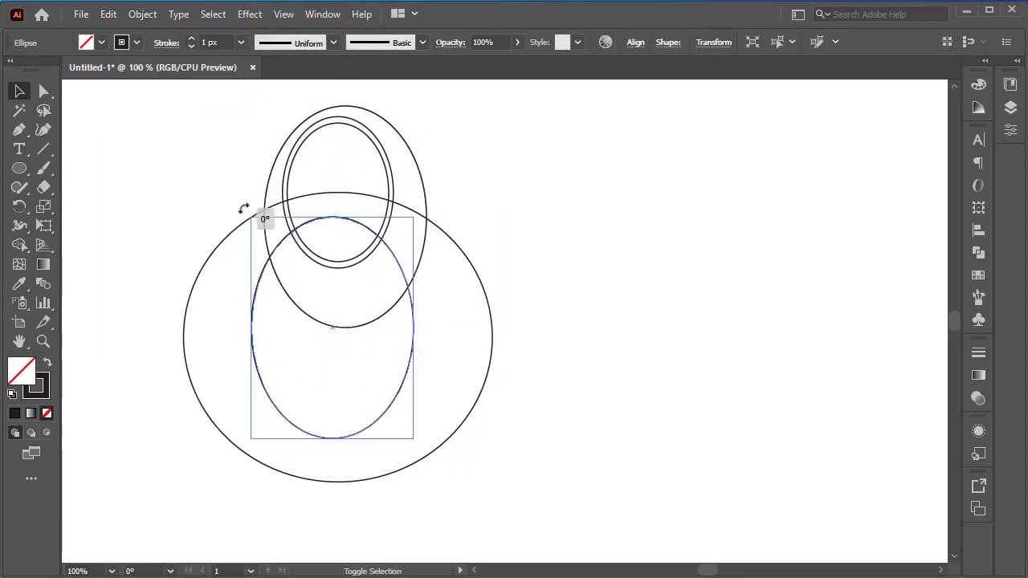
left_click_drag(241, 207, 253, 262)
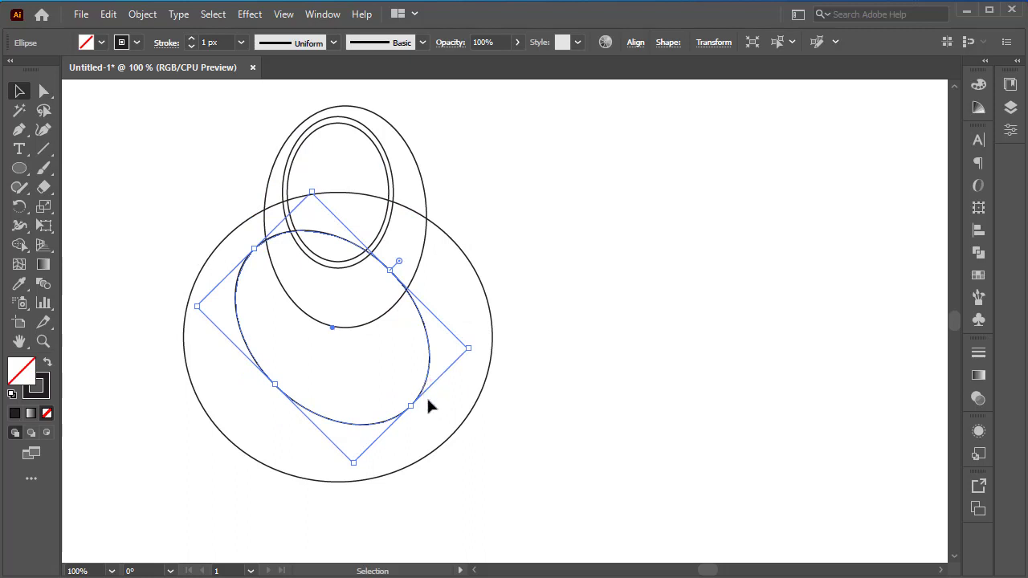
Step: Lengthen the tilted ellipse along its long axis and center it inside the large ellipse
left_click_drag(410, 408, 429, 420)
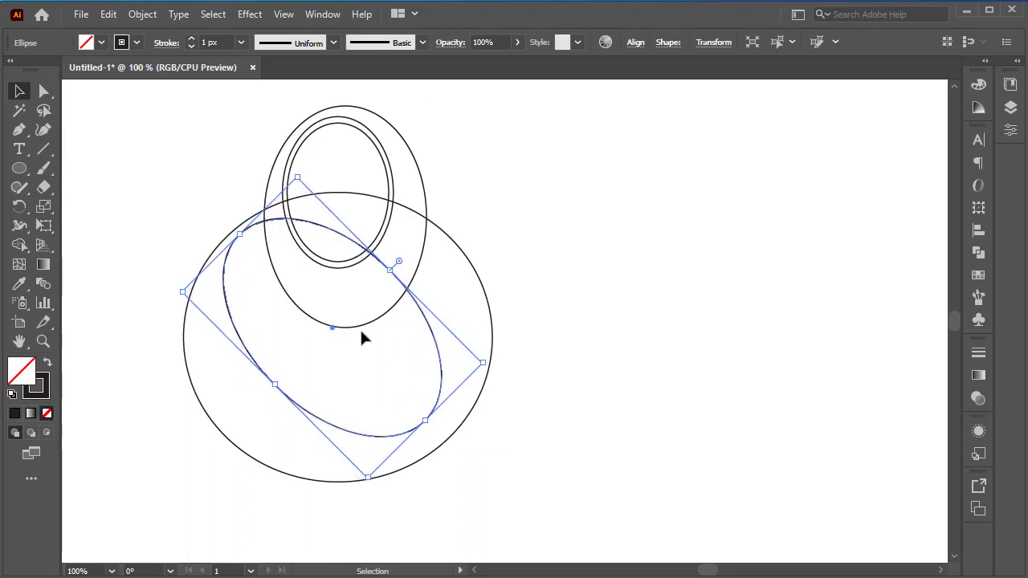
left_click_drag(334, 344, 343, 347)
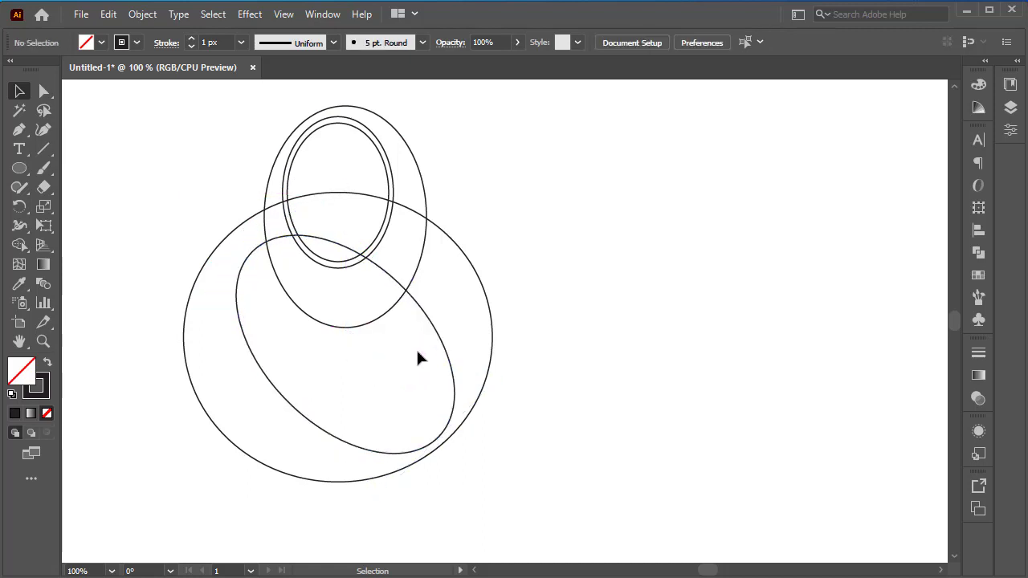
left_click(491, 347)
left_click_drag(454, 402, 454, 391)
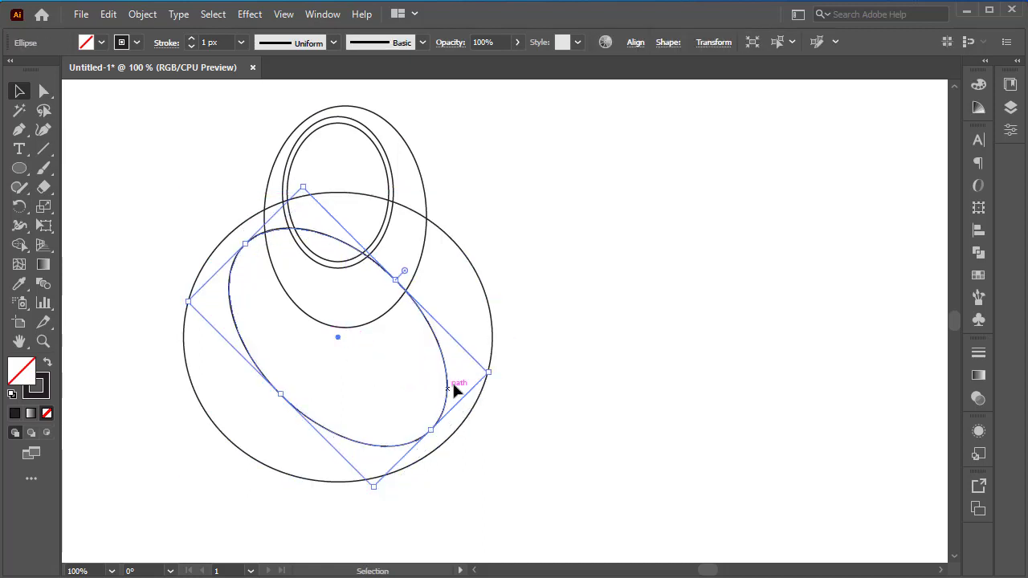
left_click_drag(432, 430, 444, 438)
Step: Select the large ellipse and the tilted ellipse and rotate them together slightly clockwise
left_click(531, 316)
left_click(487, 375)
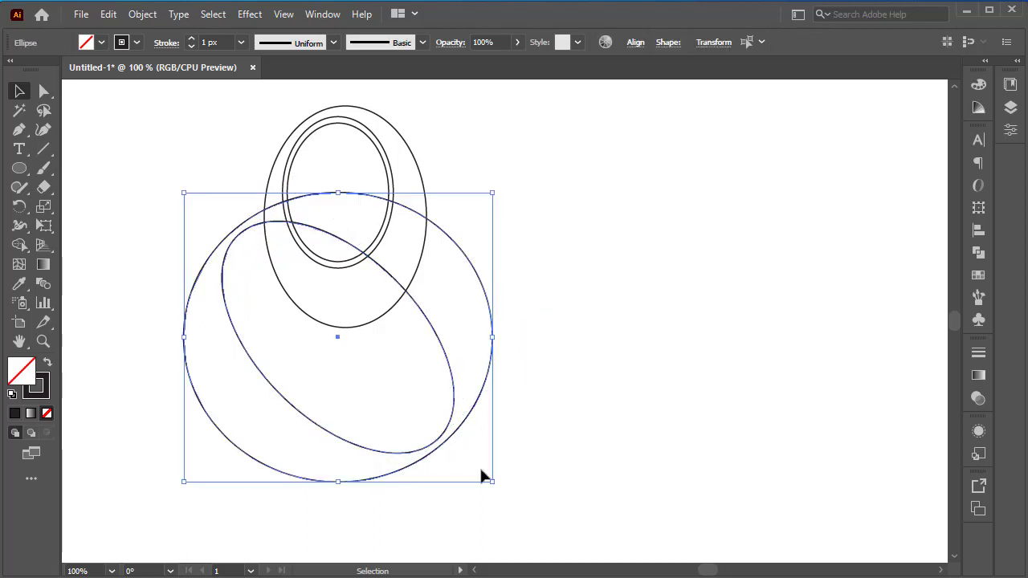
left_click_drag(497, 488, 444, 515)
left_click(543, 201)
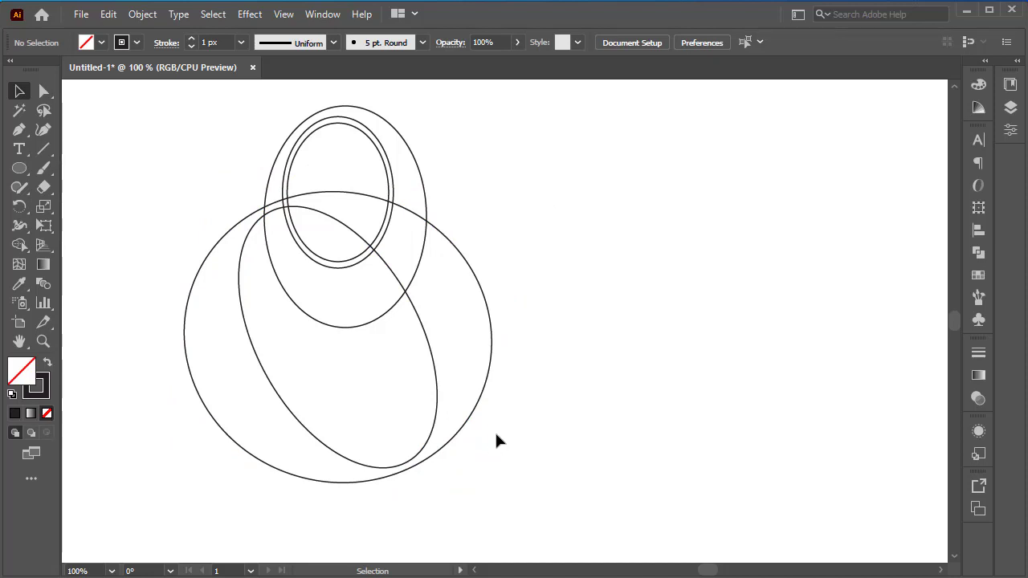
Step: Draw a straight 45° diagonal line running from upper left to lower right across the ellipses
scroll(525, 427, "down", 1)
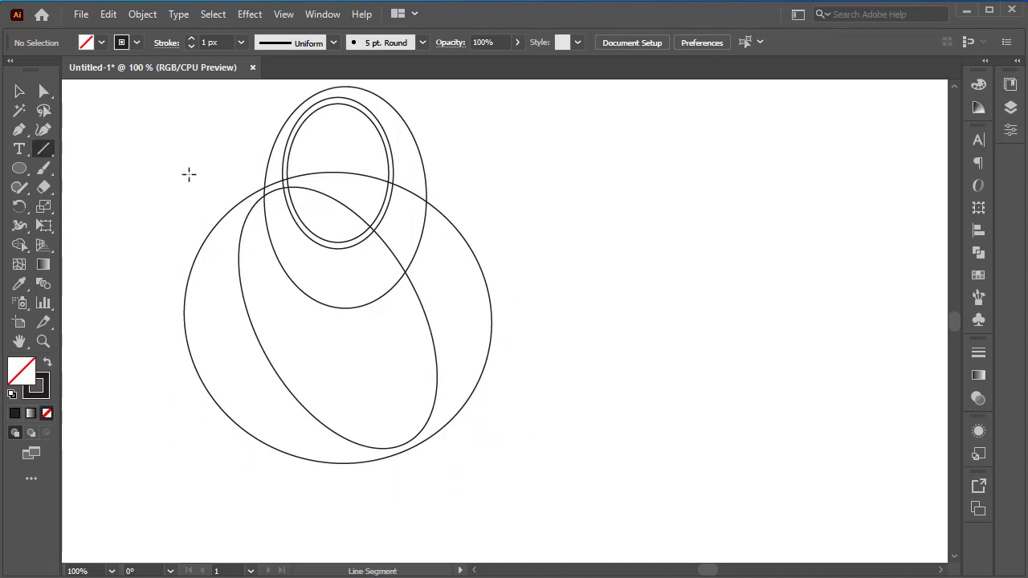
left_click_drag(197, 130, 431, 503)
key("ctrl+z")
left_click_drag(313, 282, 553, 475)
Step: Using Outline view, shift the diagonal line until it is tangent to the middle small ellipse, then return to Preview
scroll(235, 241, "up", 2)
left_click(19, 91)
left_click(284, 14)
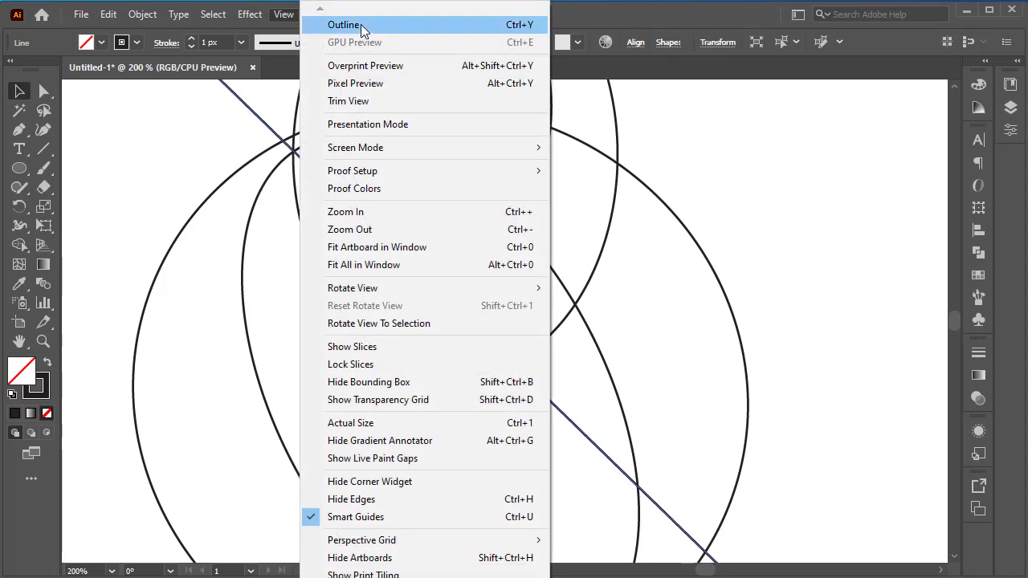
left_click(360, 25)
scroll(422, 255, "up", 3)
left_click_drag(313, 215, 316, 211)
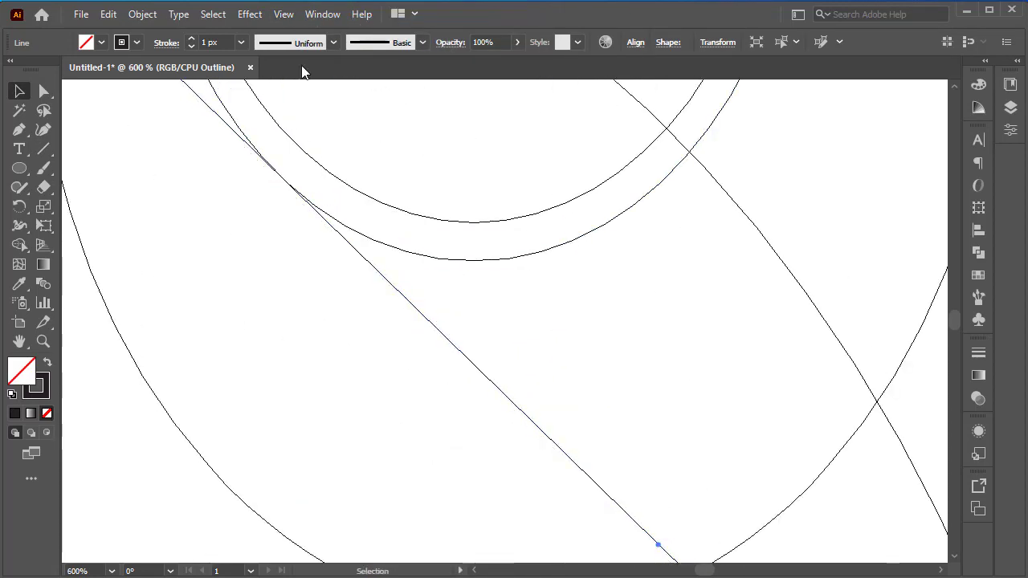
left_click(285, 15)
left_click(386, 28)
Step: Copy the diagonal line toward the lower left and align the copy in Outline view tangent to the outermost small ellipse
scroll(376, 226, "down", 4)
left_click_drag(386, 250, 342, 294)
left_click(283, 14)
left_click(345, 24)
scroll(381, 316, "up", 4)
scroll(311, 274, "up", 2)
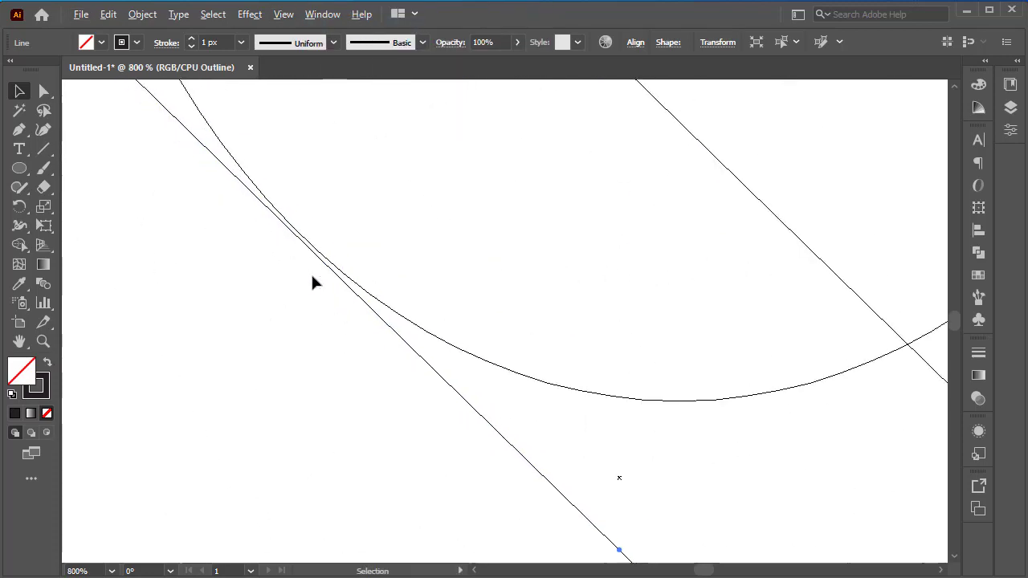
left_click_drag(313, 249, 312, 246)
Step: Duplicate the lower diagonal line with a small offset of about 1.27 px left and 1.27 px down, and return to Preview
left_click_drag(363, 299, 351, 310)
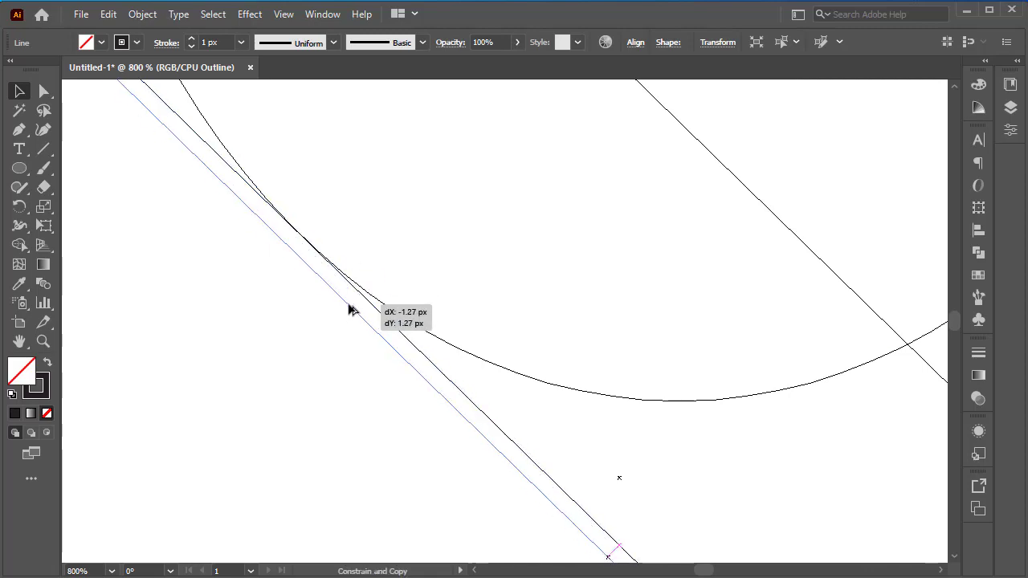
left_click(285, 15)
left_click(339, 24)
scroll(396, 274, "down", 4)
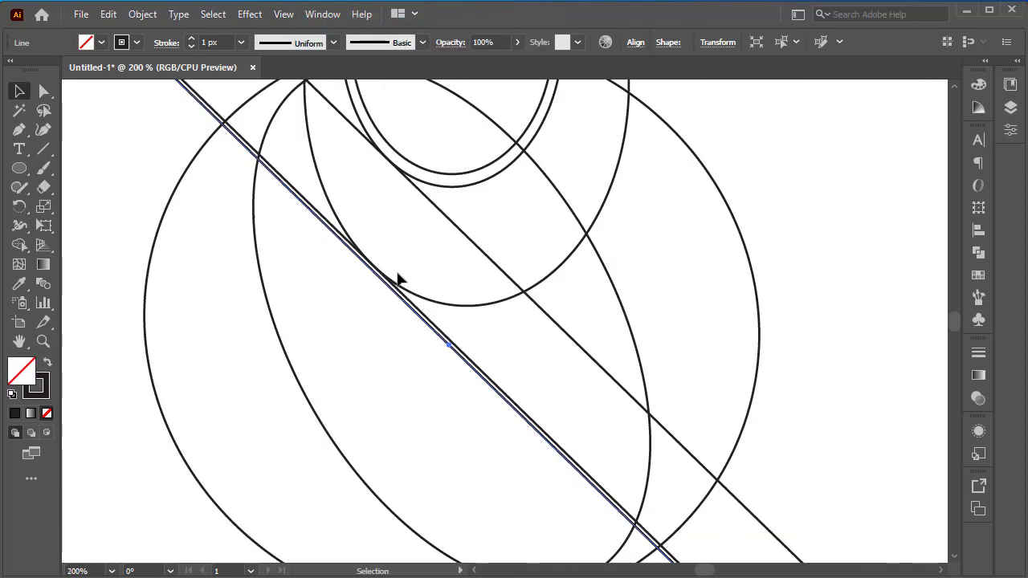
scroll(388, 285, "up", 2)
left_click_drag(384, 283, 383, 283)
left_click(413, 235)
scroll(414, 237, "down", 5)
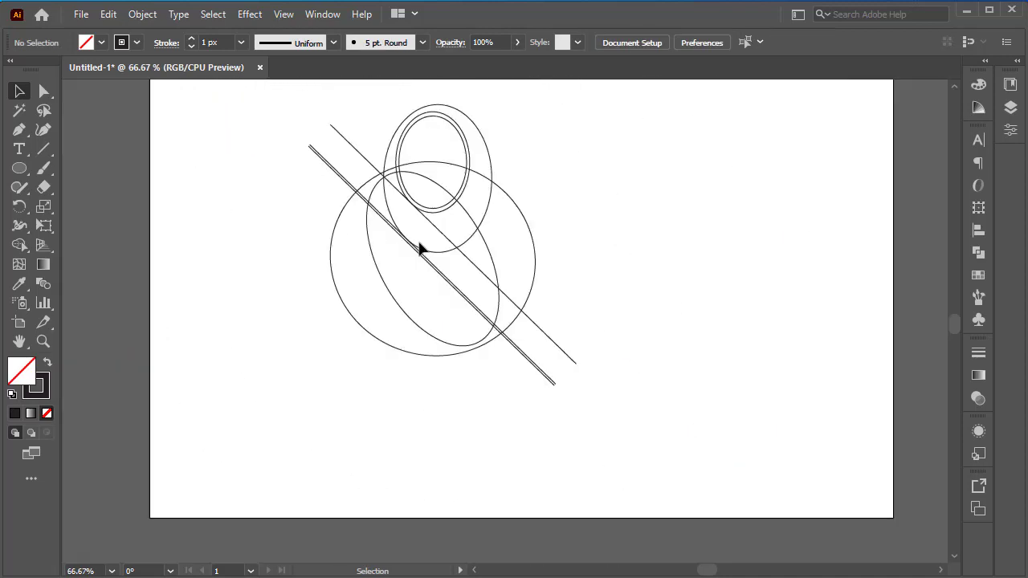
scroll(418, 257, "up", 1)
scroll(416, 265, "down", 1)
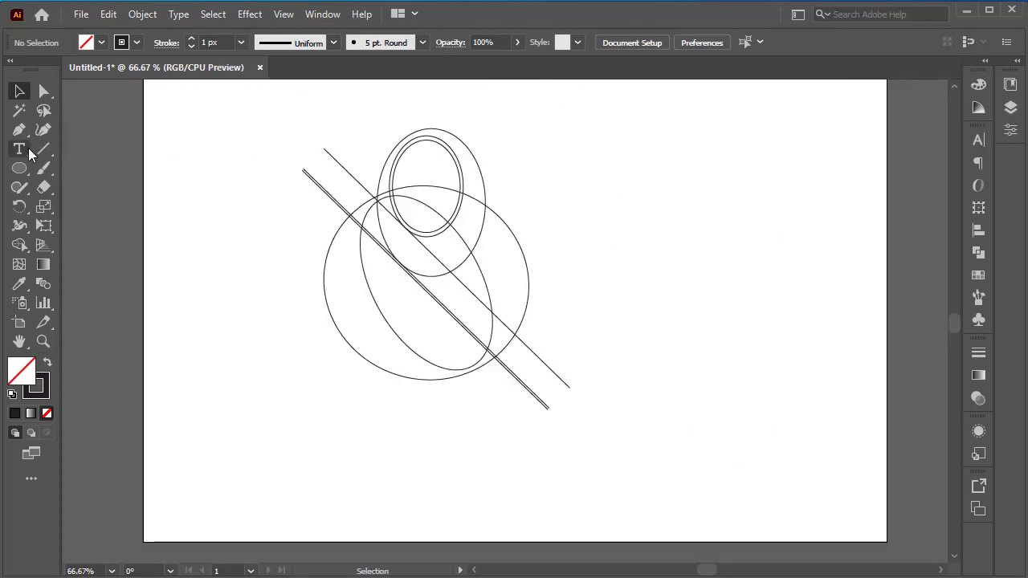
left_click_drag(503, 324, 415, 432)
key("ctrl+z")
left_click_drag(504, 323, 367, 470)
key("ctrl+z")
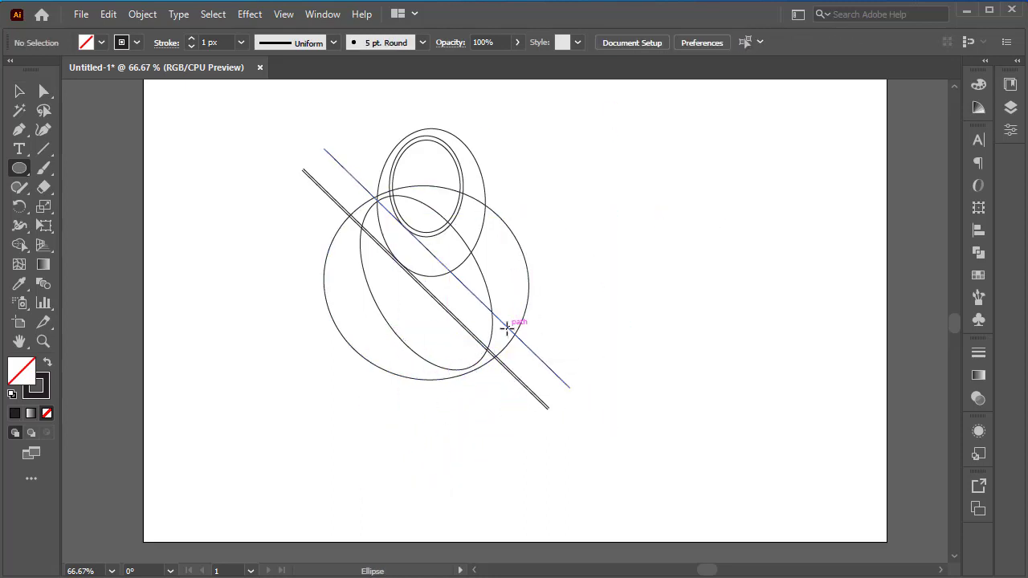
Step: Draw a nearly round ellipse near the lower ends of the diagonal lines and move it up until it touches the upper line
mouse_move(506, 328)
left_mouse_down()
mouse_move(393, 464)
mouse_move(439, 476)
left_mouse_up()
key("v")
scroll(490, 370, "up", 1)
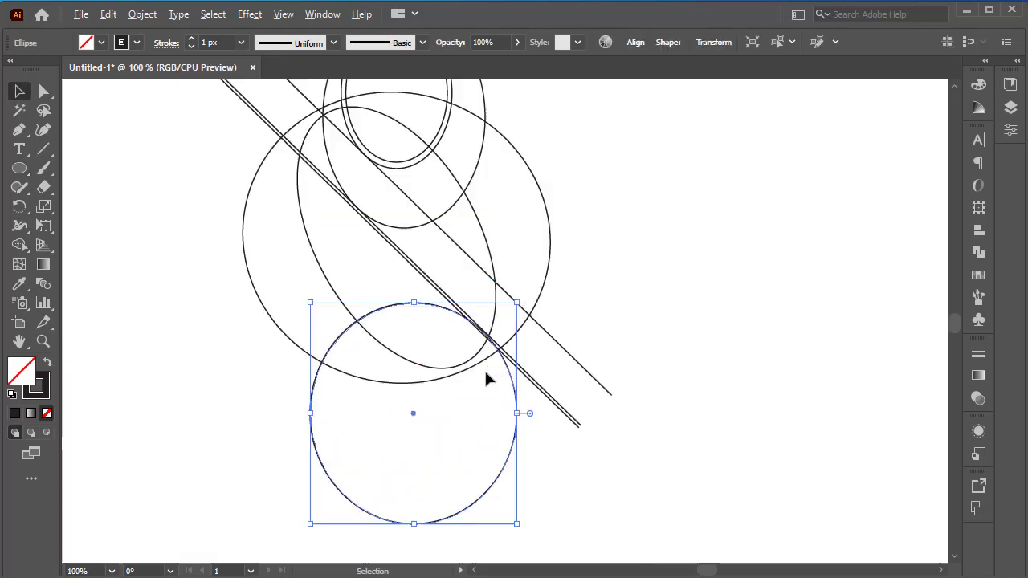
left_click_drag(509, 366, 537, 338)
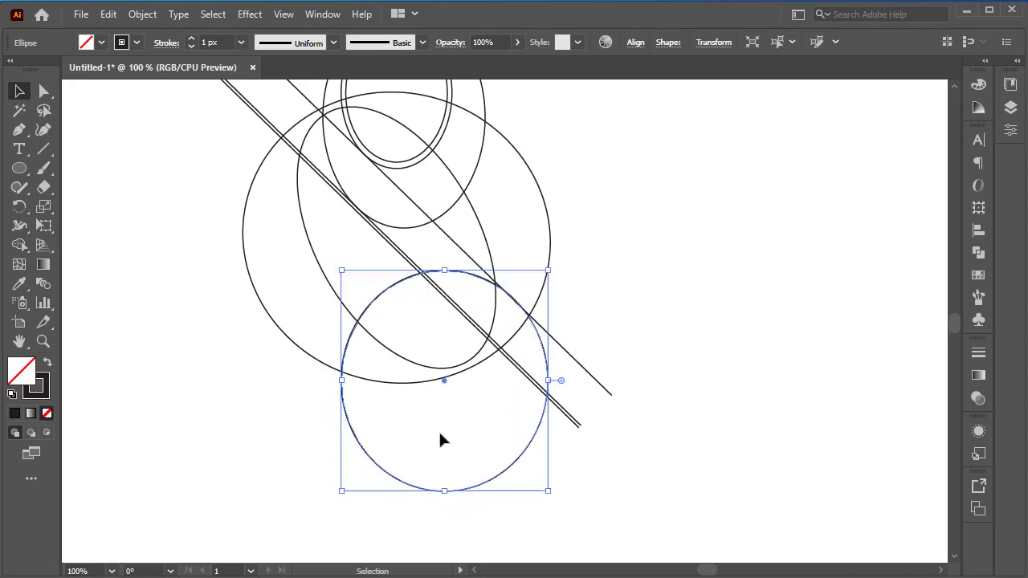
Step: Paste a copy of the new ellipse in front, shrink it around its center, and extend its bottom edge downward
left_click(105, 13)
left_click(145, 131)
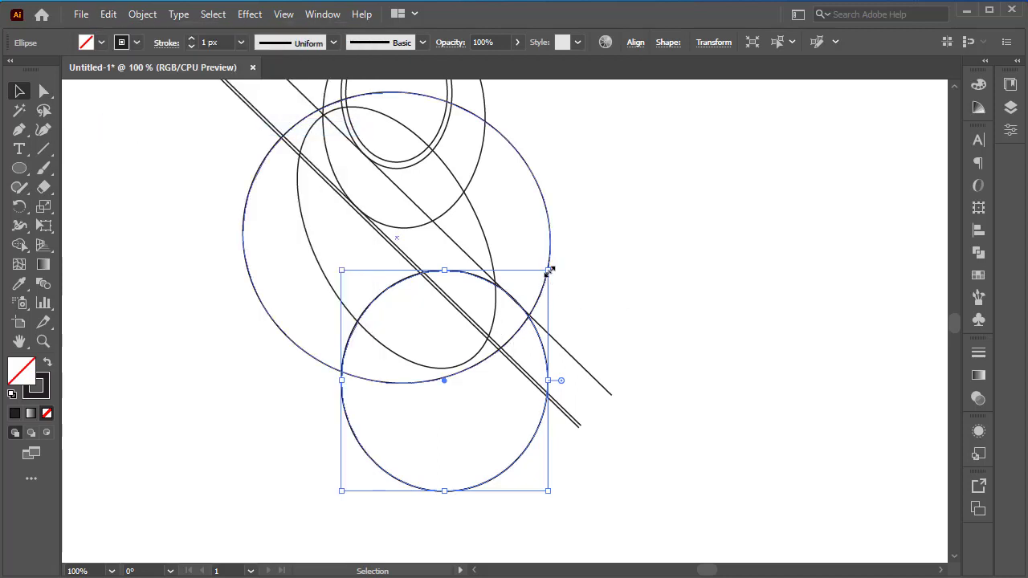
left_click_drag(549, 271, 502, 319)
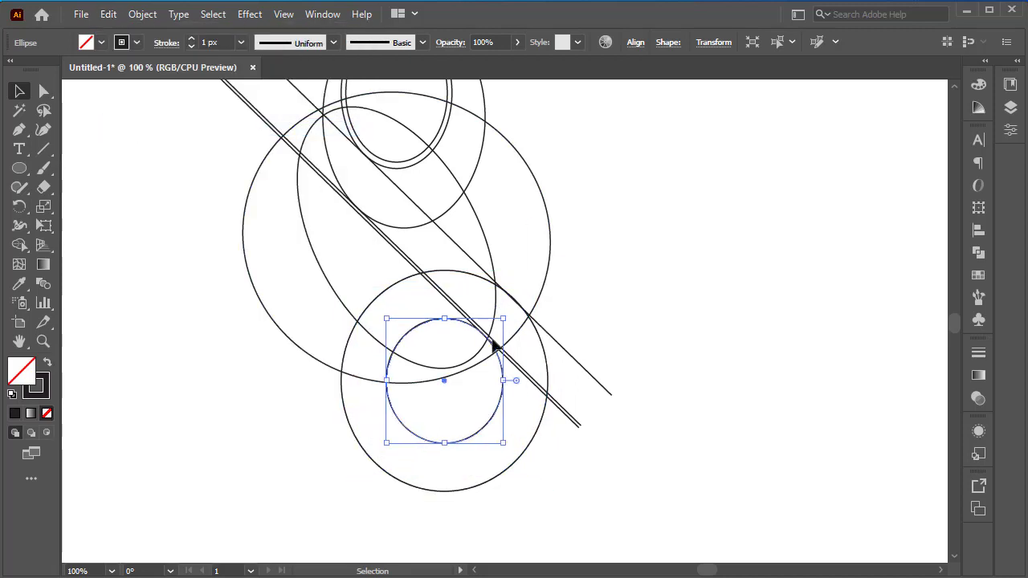
left_click_drag(445, 443, 445, 476)
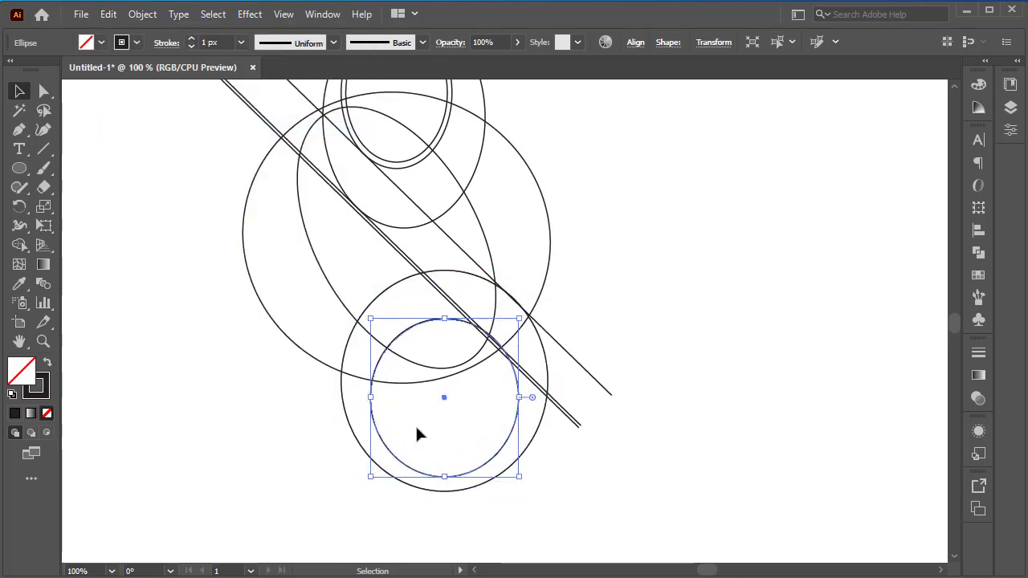
Step: Switch to Outline view and nudge the inner lower ellipse down so it fits against the double diagonal lines
scroll(441, 331, "up", 4)
left_click(285, 17)
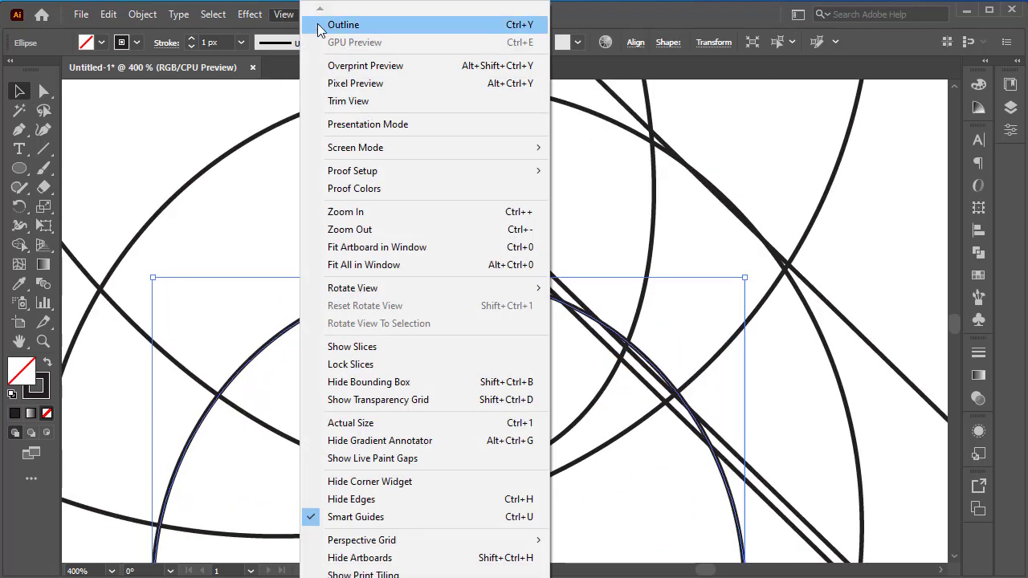
left_click(319, 26)
scroll(595, 348, "up", 2)
left_click_drag(681, 339, 684, 372)
left_click(758, 337)
scroll(753, 333, "down", 4)
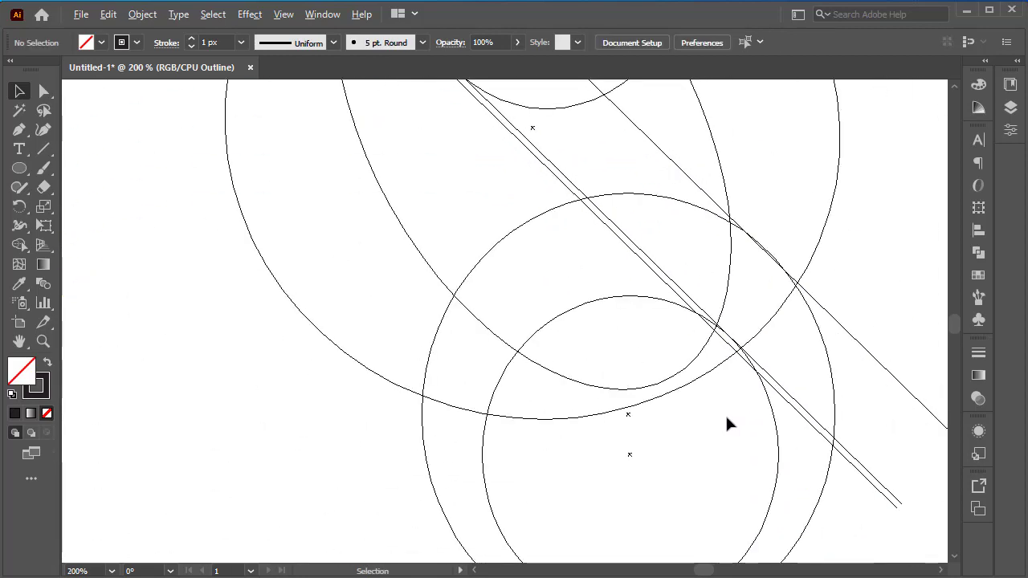
Step: Enlarge the inner lower ellipse downward until its bottom meets the bottom of the ellipse around it
scroll(718, 419, "down", 2)
left_click(630, 459)
left_click_drag(631, 460, 630, 481)
scroll(747, 233, "up", 1)
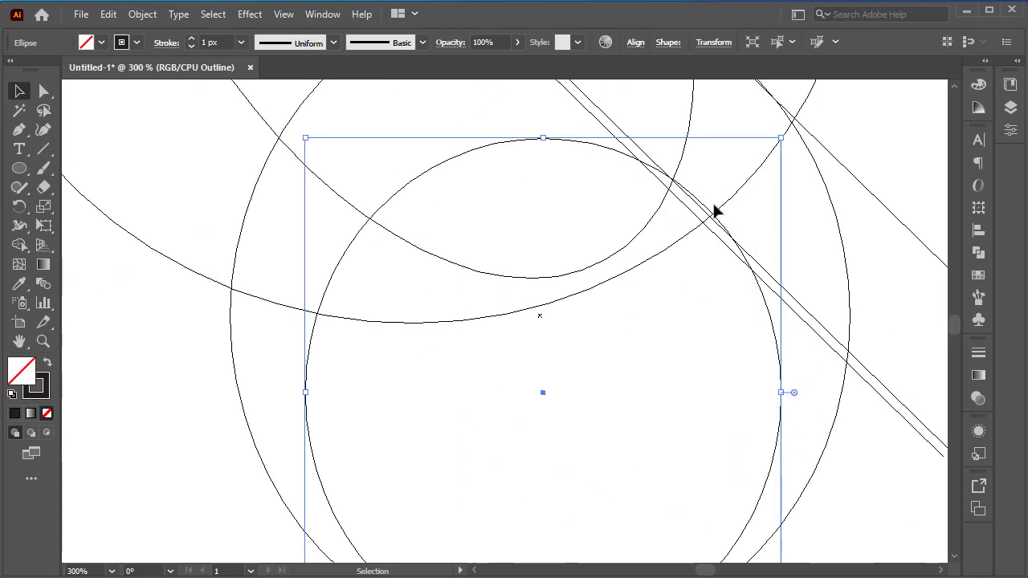
Step: Fine-tune the position of the inner lower ellipse so its upper right edge is tangent to the double diagonal lines
left_click_drag(710, 214, 710, 221)
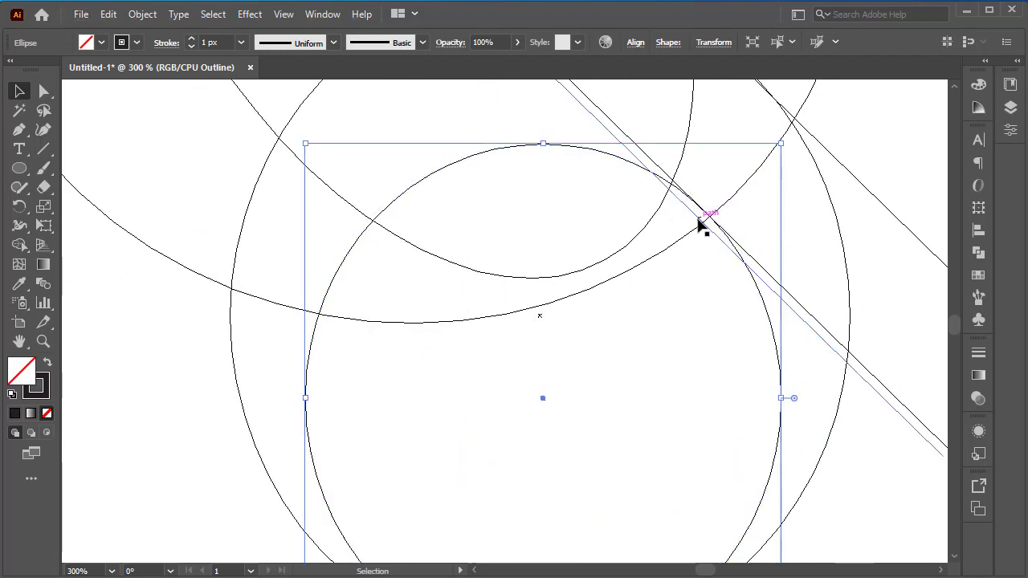
scroll(700, 226, "up", 3)
left_click_drag(690, 207, 677, 195)
scroll(632, 373, "down", 4)
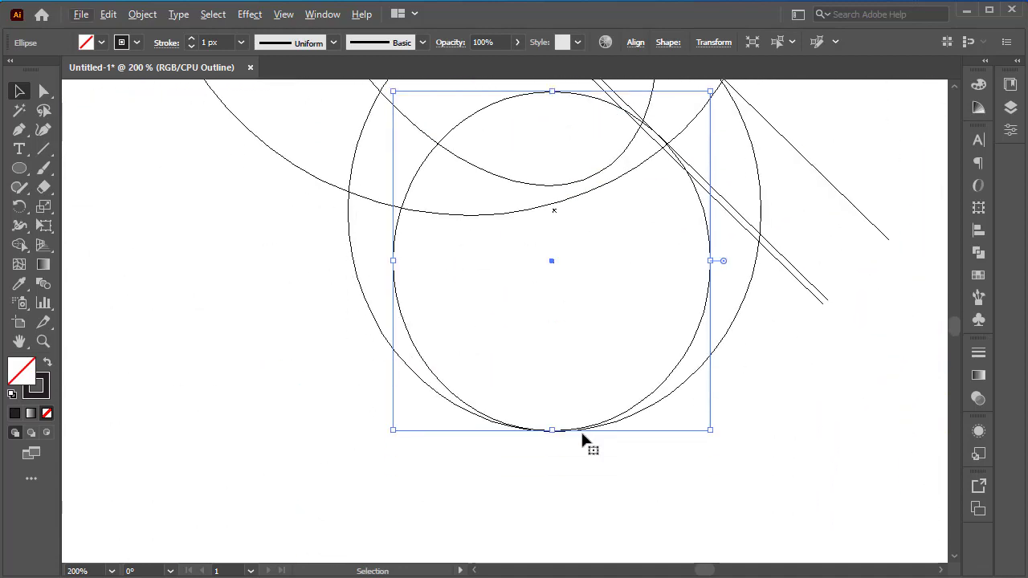
Step: Raise the bottom edge of the inner lower ellipse slightly above the surrounding ellipse's bottom and check its contact with the double diagonal lines
left_click_drag(552, 425, 551, 423)
left_click(663, 473)
scroll(698, 140, "up", 4)
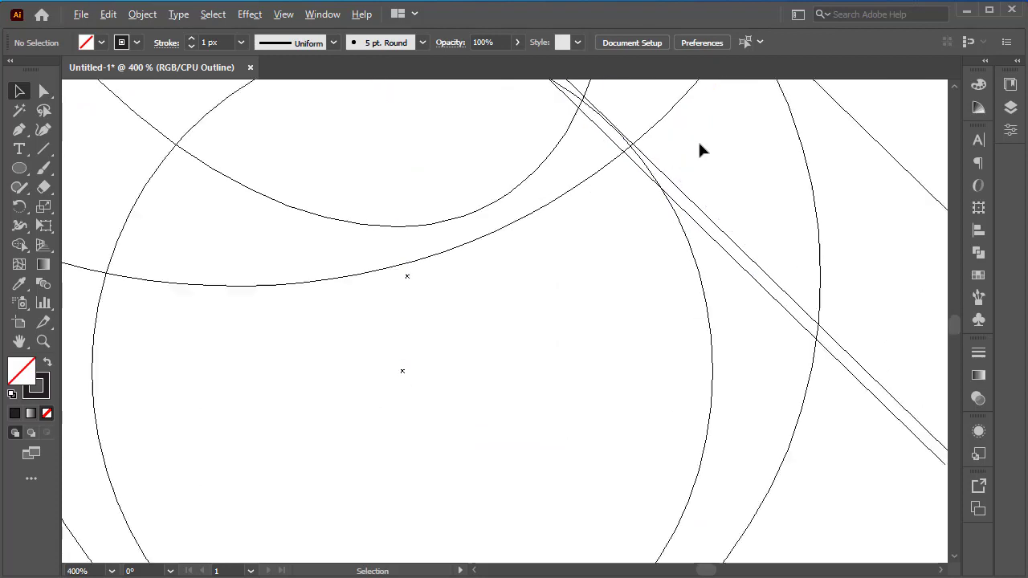
left_click_drag(532, 125, 533, 124)
scroll(551, 287, "down", 6)
left_click(552, 303)
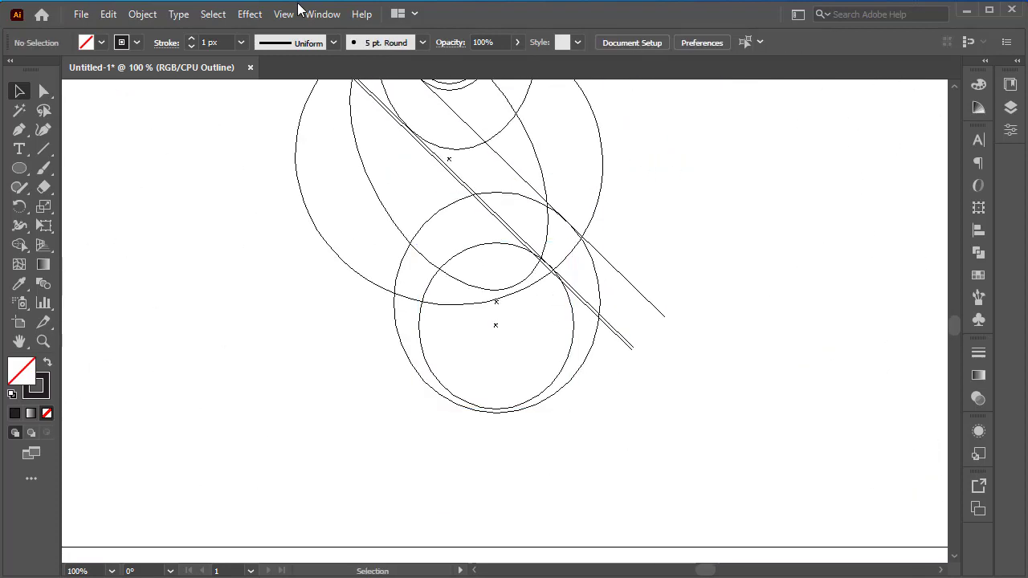
Step: Return to Preview and add two closely spaced horizontal lines at the bottoms of the two lower ellipses
left_click(285, 14)
left_click(334, 27)
left_click_drag(497, 331, 845, 331)
scroll(499, 379, "up", 4)
left_click_drag(503, 192, 506, 209)
left_click(530, 275)
scroll(535, 287, "down", 6)
scroll(537, 299, "up", 5)
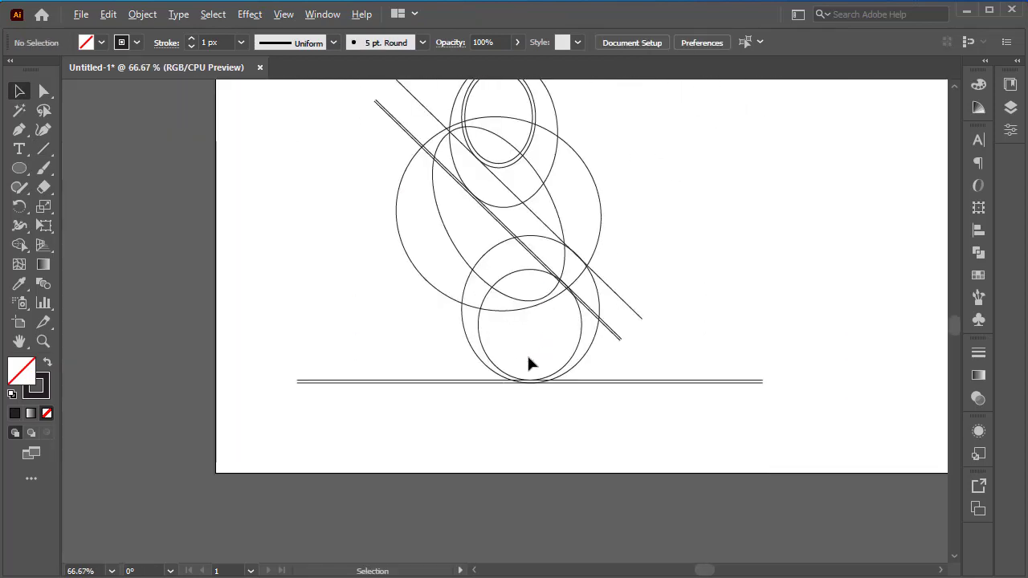
Step: Duplicate a bottom horizontal line upward so it touches the bottom of the large ellipse
left_click(487, 457)
left_click_drag(487, 458, 491, 149)
scroll(479, 225, "down", 6)
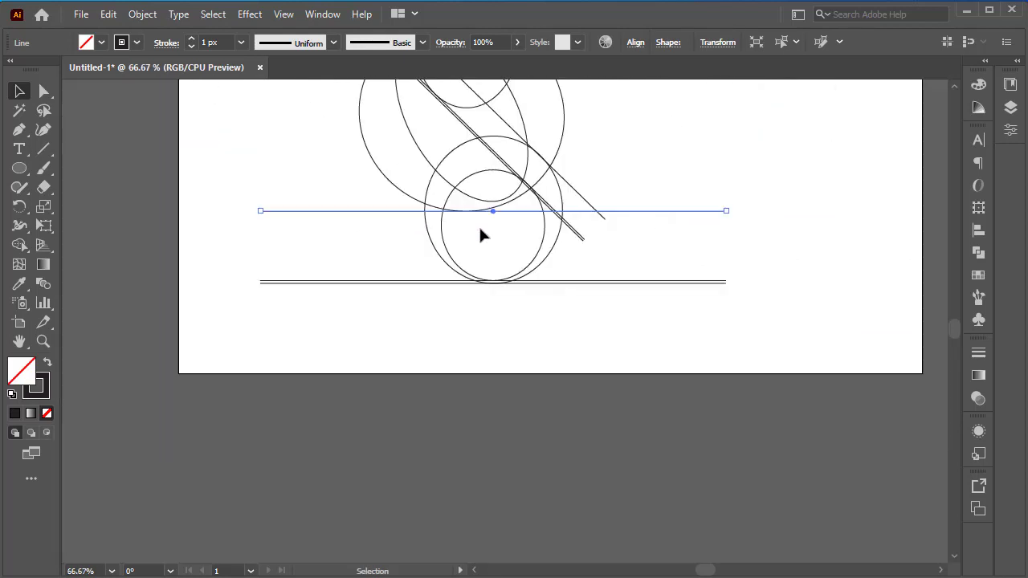
scroll(499, 278, "up", 1)
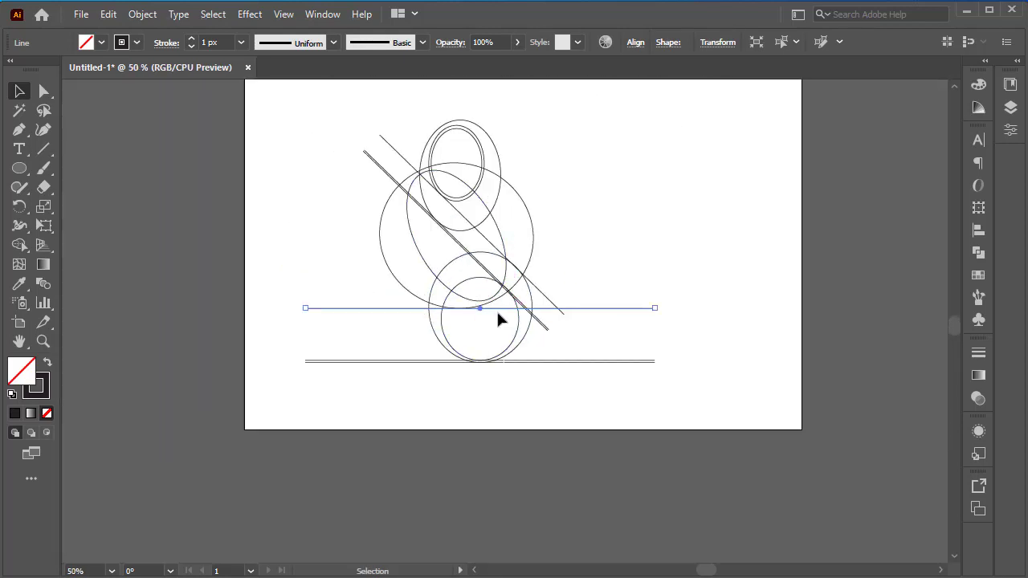
Step: Duplicate the horizontal line up to where the outer upper ellipse crosses the single diagonal line, checking the intersection in Outline view
left_click_drag(500, 309, 490, 224)
scroll(447, 217, "up", 6)
left_click_drag(562, 341, 560, 355)
left_click(322, 14)
mouse_move(283, 14)
left_click(345, 25)
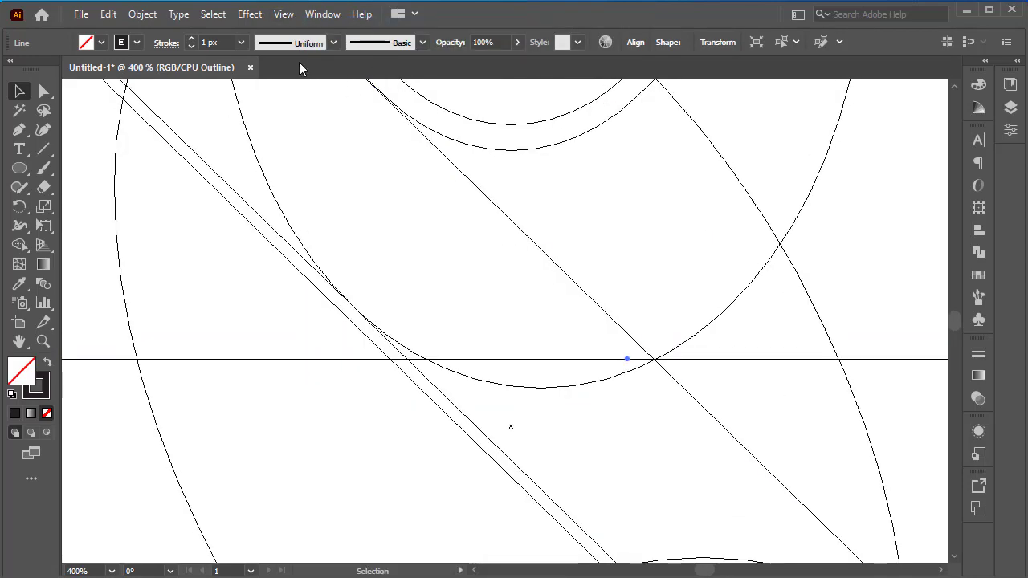
left_click(284, 14)
left_click(345, 25)
Step: Duplicate more horizontal lines upward to the top of the large ellipse and the tops of the upper ellipses
scroll(519, 296, "down", 2)
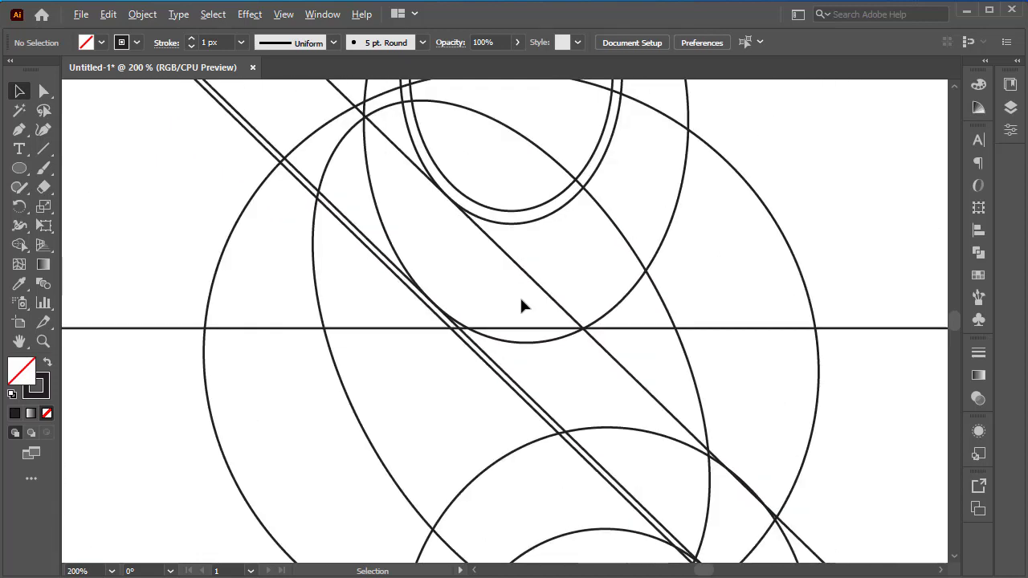
scroll(521, 301, "down", 3)
left_click_drag(528, 367, 544, 228)
scroll(622, 207, "up", 1)
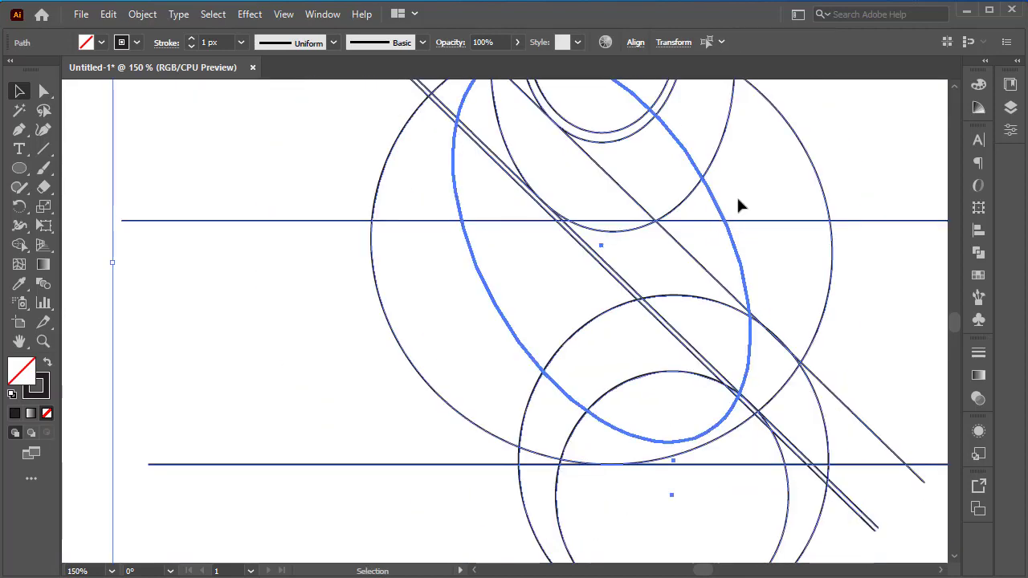
Step: Widen the tilted ellipse slightly on its upper right side and deselect it
left_click(725, 216)
left_click_drag(715, 195, 732, 191)
left_click(752, 175)
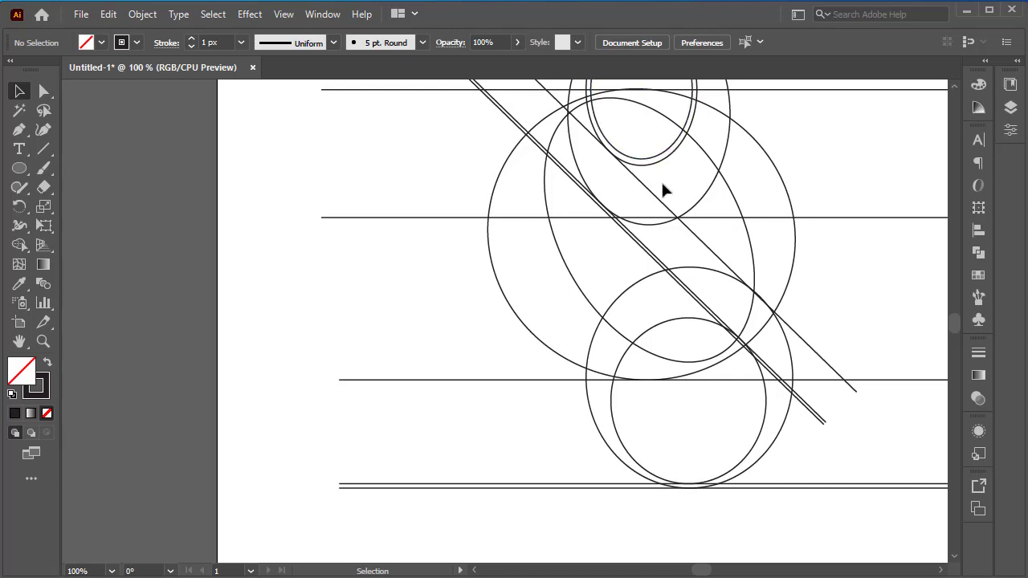
Step: Draw a small ellipse and place it below the middle horizontal line, against the right side of the tilted ellipse
left_click(20, 171)
left_click_drag(245, 206, 369, 317)
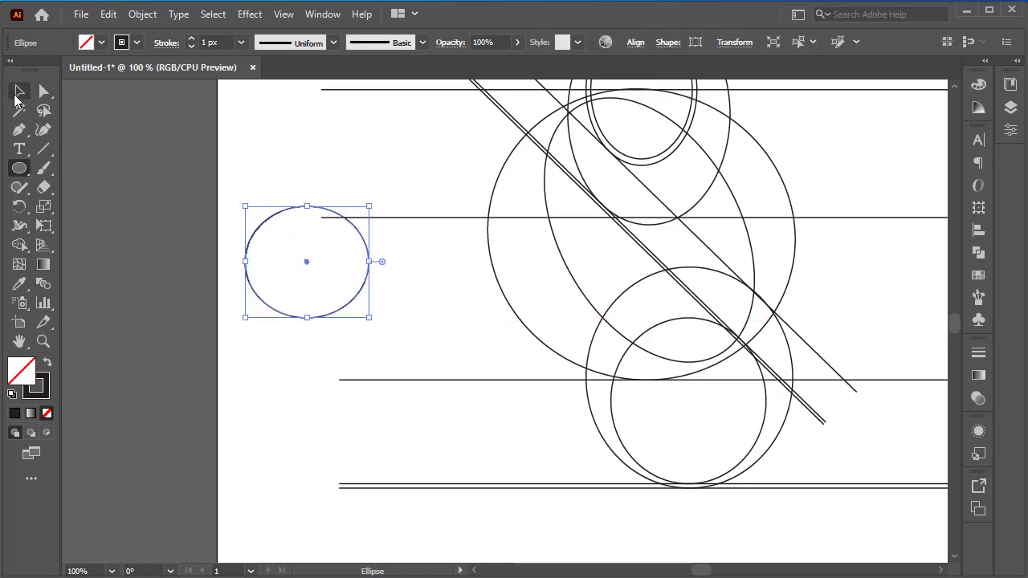
left_click_drag(371, 253, 758, 260)
scroll(758, 260, "up", 5)
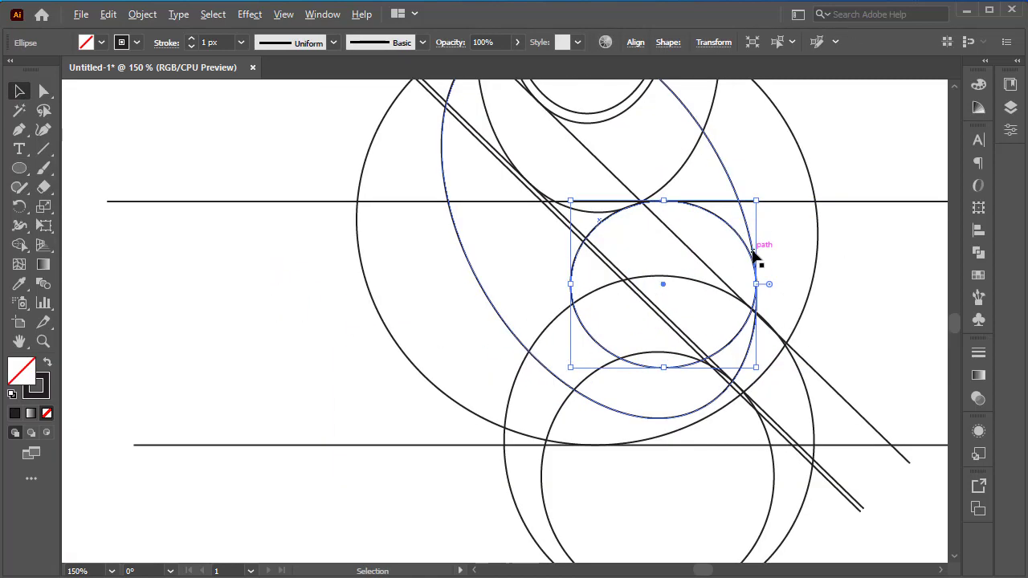
Step: In Outline view, fit the small ellipse so its top touches the horizontal line and its right edge meets the tilted ellipse
left_click(289, 16)
left_click(353, 26)
scroll(629, 142, "up", 3)
scroll(629, 142, "down", 2)
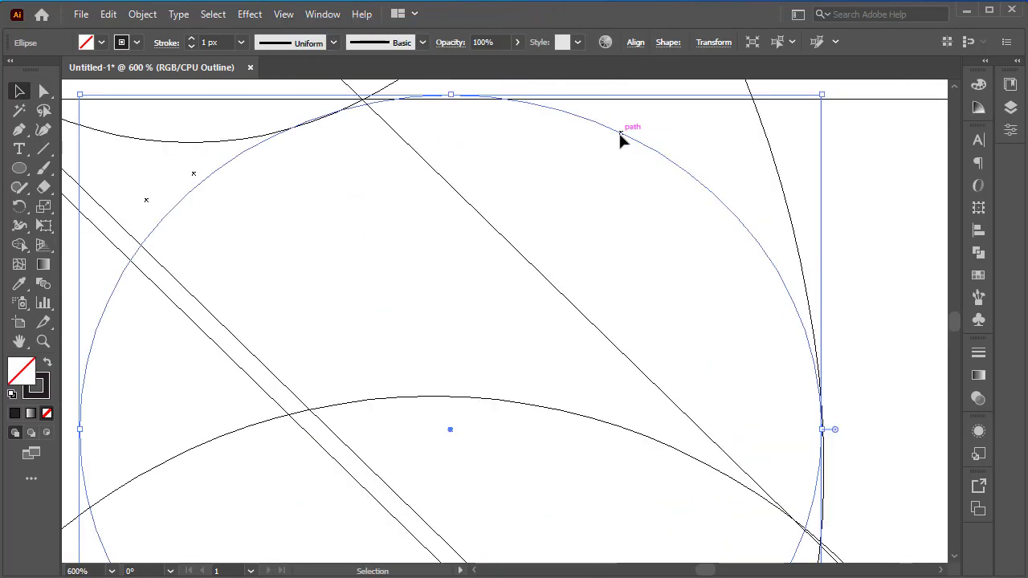
left_click_drag(620, 134, 619, 147)
scroll(864, 422, "up", 2)
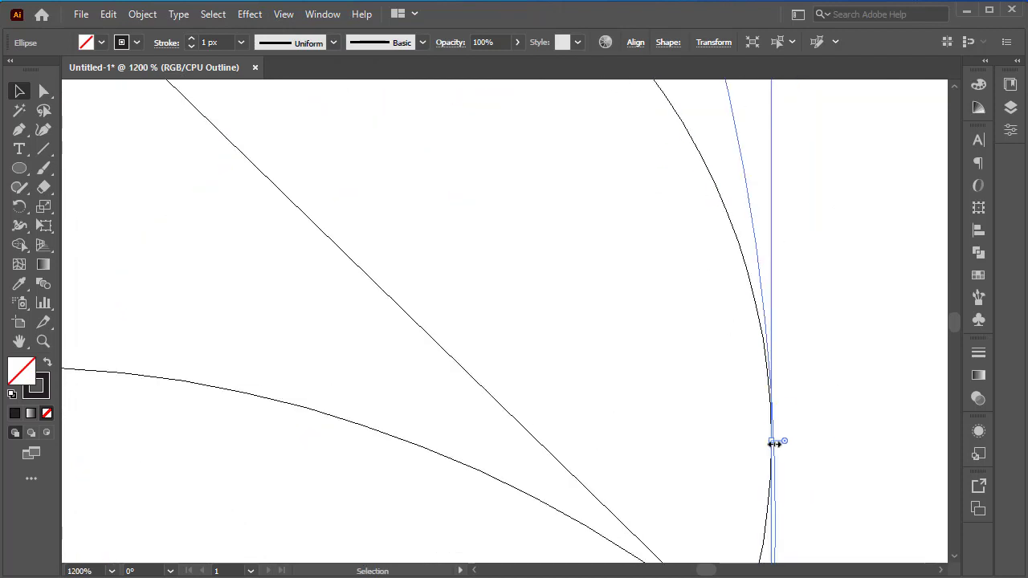
left_click_drag(773, 443, 760, 468)
left_click(795, 404)
scroll(794, 404, "up", 3)
left_click(753, 400)
left_click(790, 404)
scroll(795, 396, "down", 7)
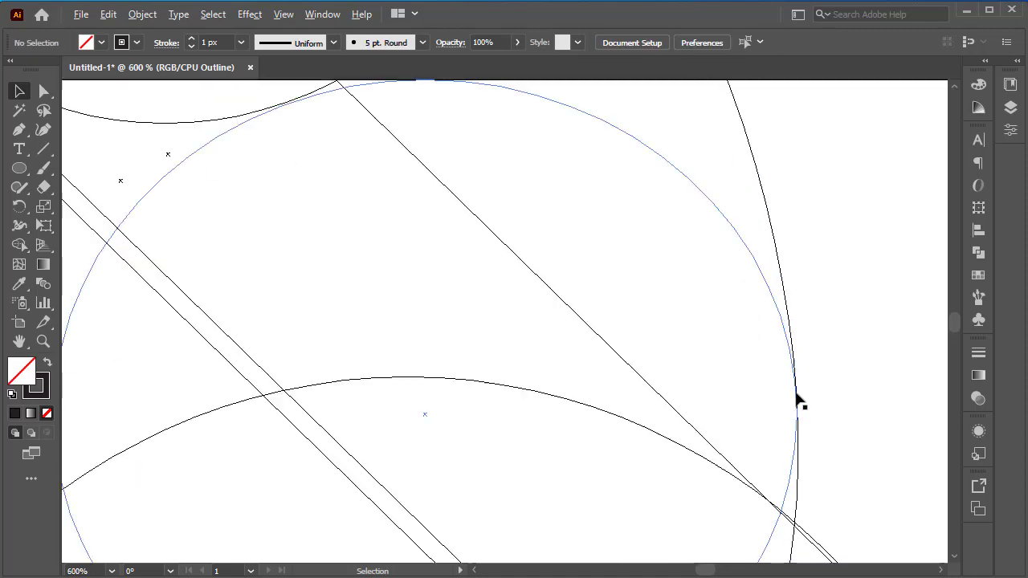
Step: Inspect the contact points between the ellipses, horizontal lines and diagonal lines in both Outline and Preview views
left_click(293, 13)
left_click(249, 120)
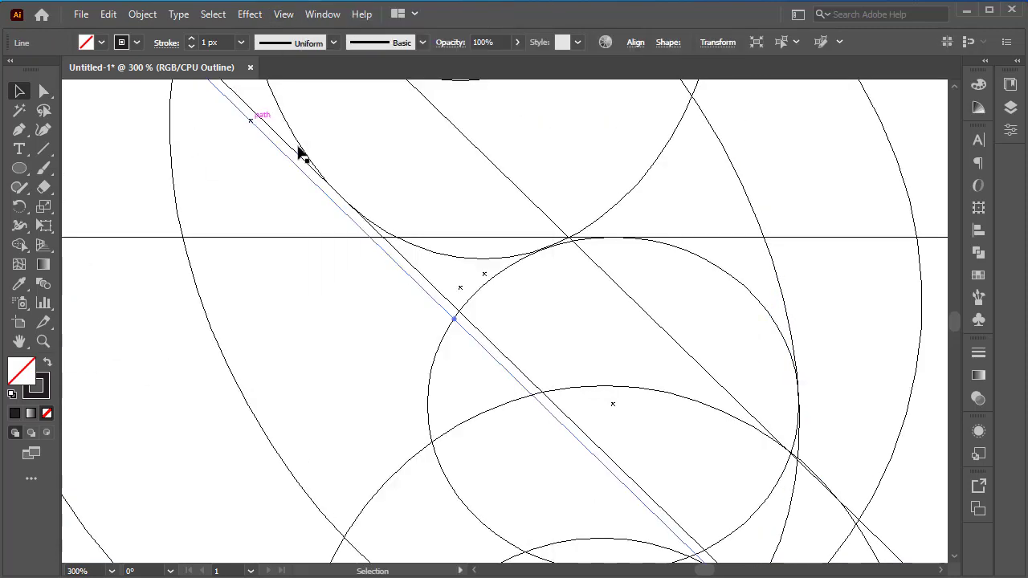
scroll(297, 153, "up", 5)
scroll(423, 309, "up", 1)
scroll(496, 336, "down", 6)
scroll(668, 178, "up", 7)
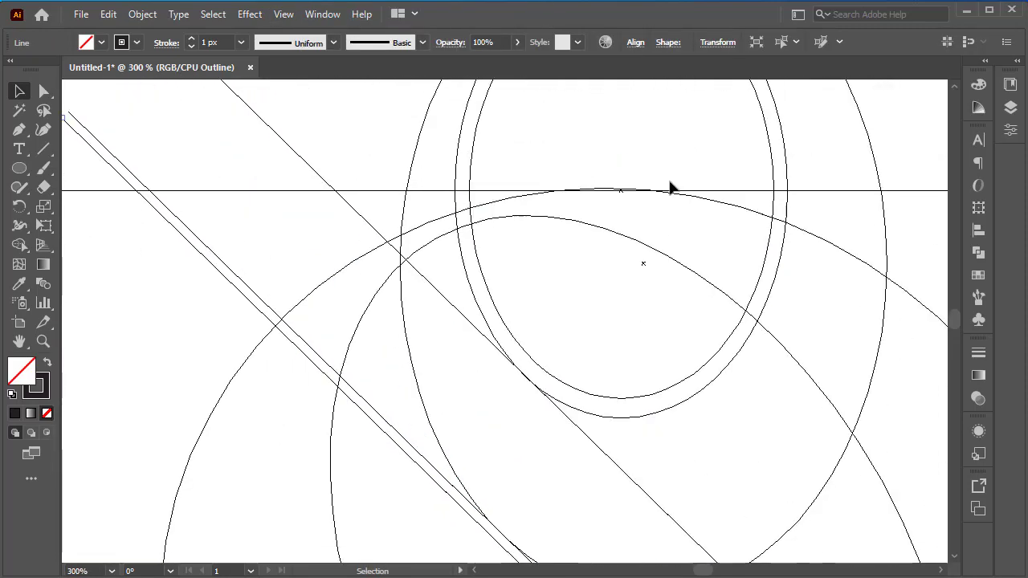
scroll(668, 178, "down", 5)
left_click(275, 16)
left_click(319, 25)
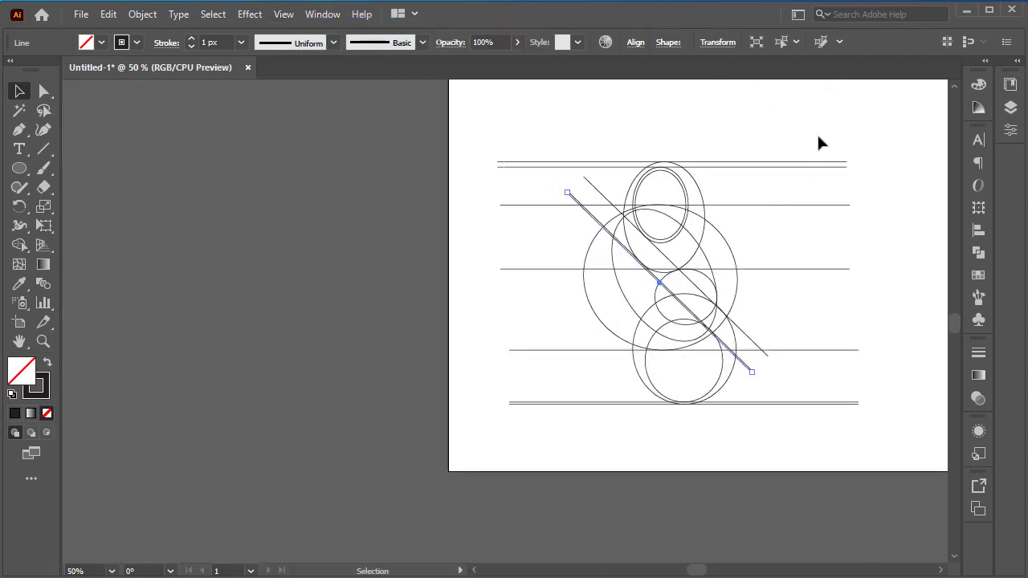
left_click(817, 132)
scroll(651, 260, "up", 9)
key("ctrl+y")
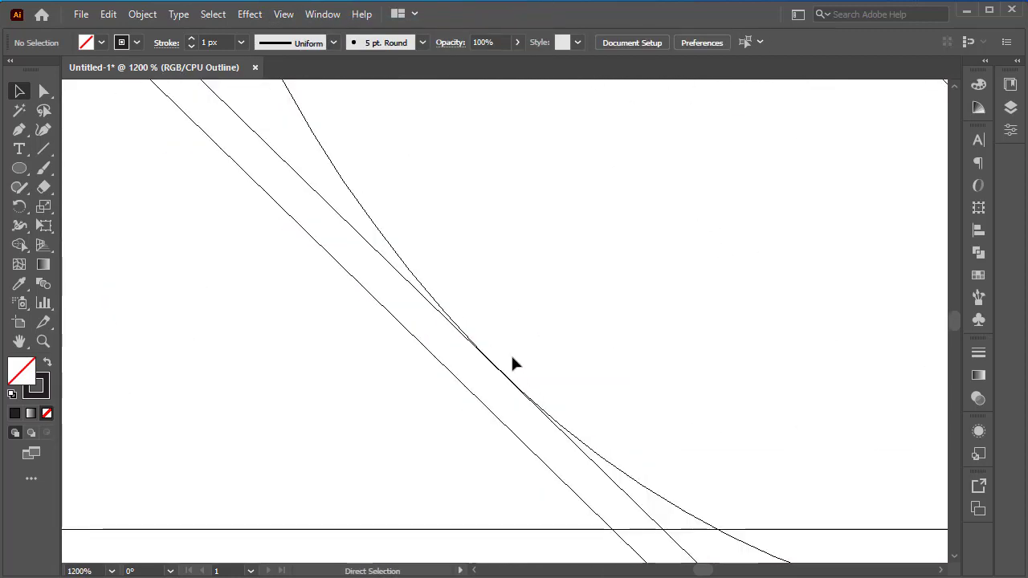
key("ctrl+y")
key("ctrl+y")
Step: Enlarge the small ellipse slightly toward the upper right in Outline view so it slightly overlaps the horizontal line, then return to Preview
key("ctrl+y")
scroll(633, 361, "down", 5)
left_click_drag(642, 340, 364, 288)
scroll(607, 374, "up", 1)
scroll(595, 377, "up", 1)
key("ctrl+y")
left_click(521, 321)
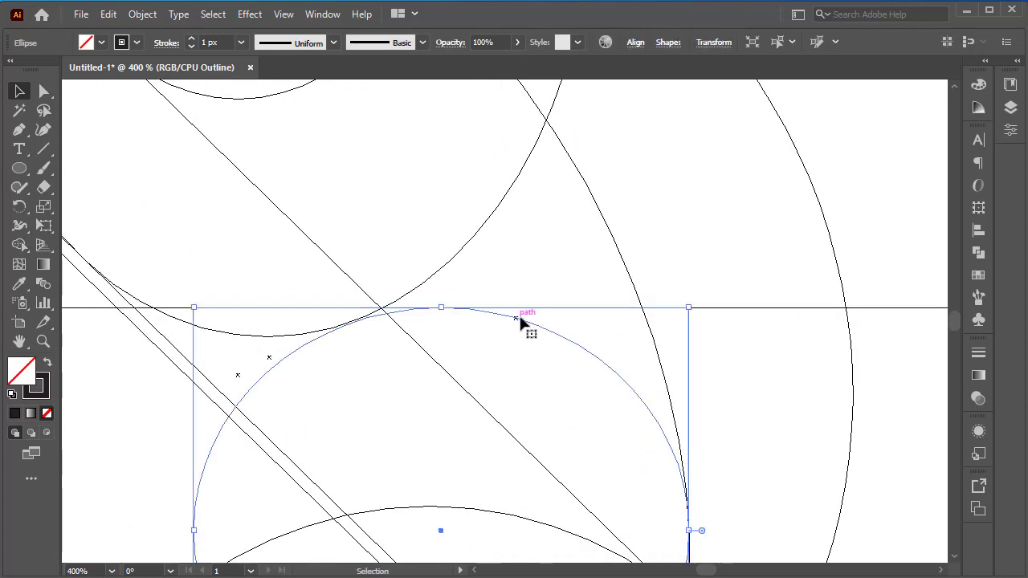
left_click_drag(688, 308, 696, 300)
left_click(726, 263)
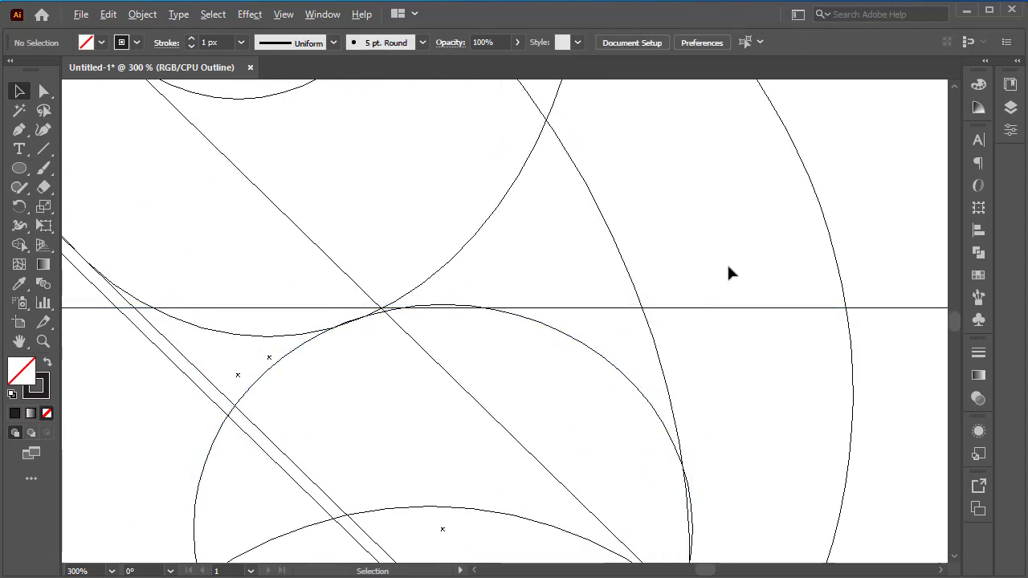
scroll(726, 263, "down", 5)
key("ctrl+y")
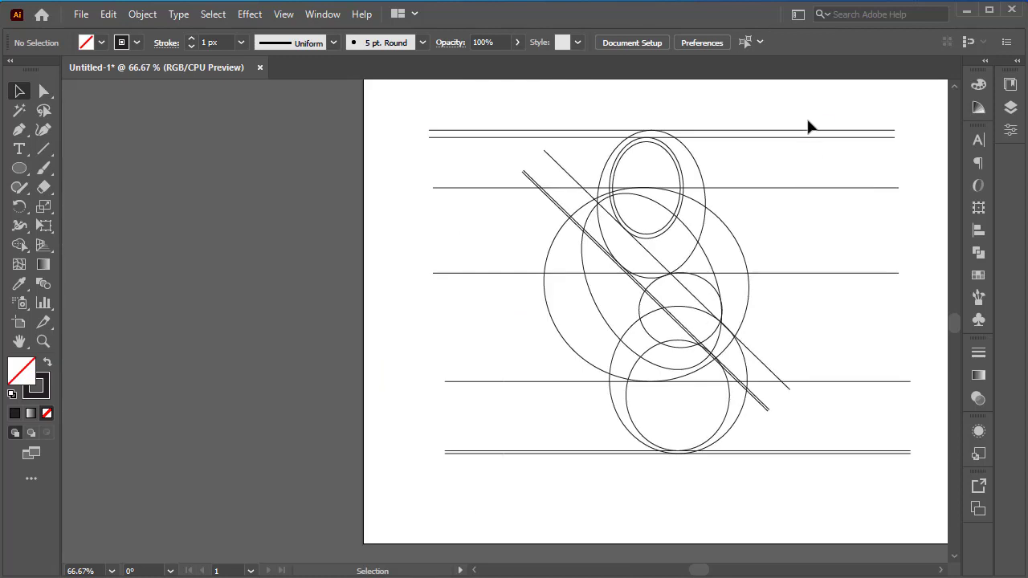
Step: Try to merge the upper regions of the whole artwork into black-filled shapes with the Shape Builder tool
left_click_drag(808, 126, 482, 499)
left_click(20, 244)
left_click(101, 42)
left_click(34, 72)
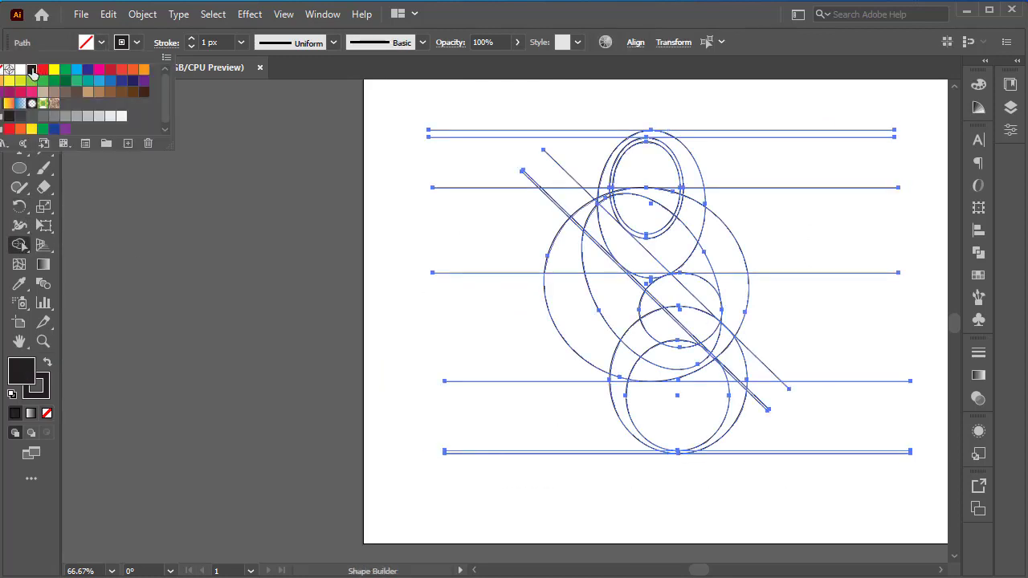
mouse_move(696, 229)
left_mouse_down()
mouse_move(680, 142)
mouse_move(689, 253)
left_mouse_up()
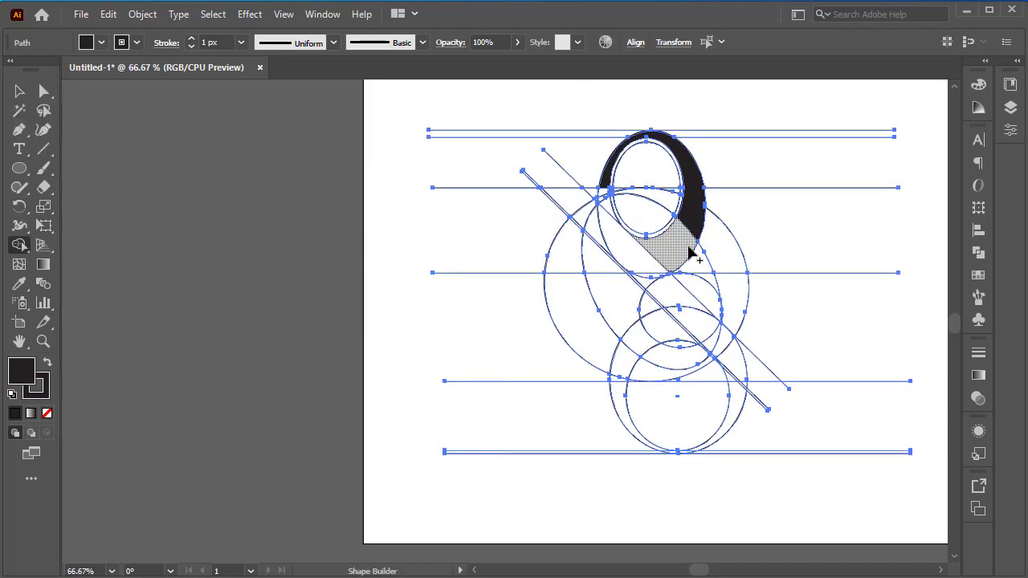
mouse_move(609, 212)
left_mouse_down()
mouse_move(603, 200)
mouse_move(636, 266)
mouse_move(608, 192)
left_mouse_up()
scroll(700, 346, "up", 1)
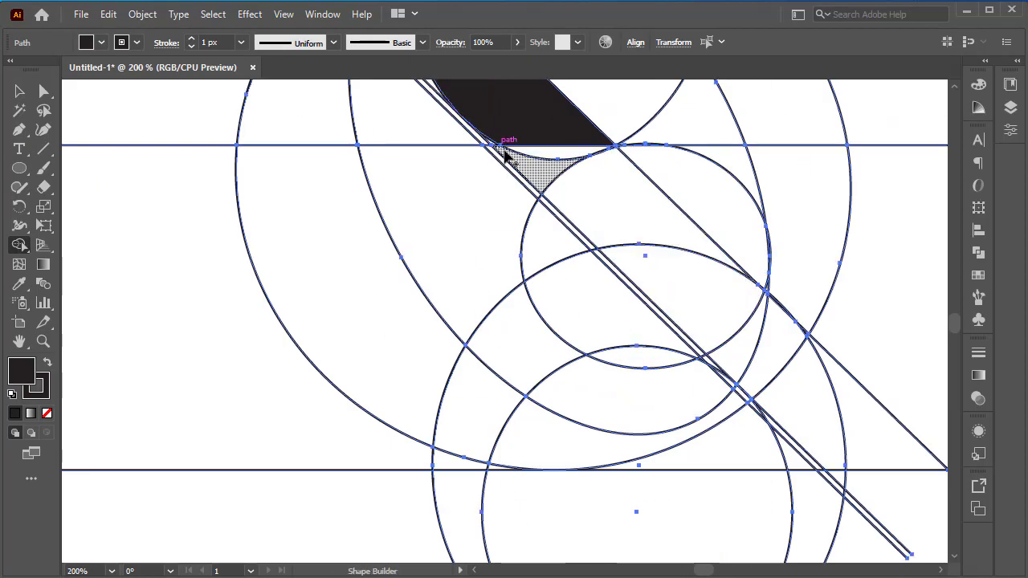
scroll(500, 153, "up", 4)
left_click(19, 91)
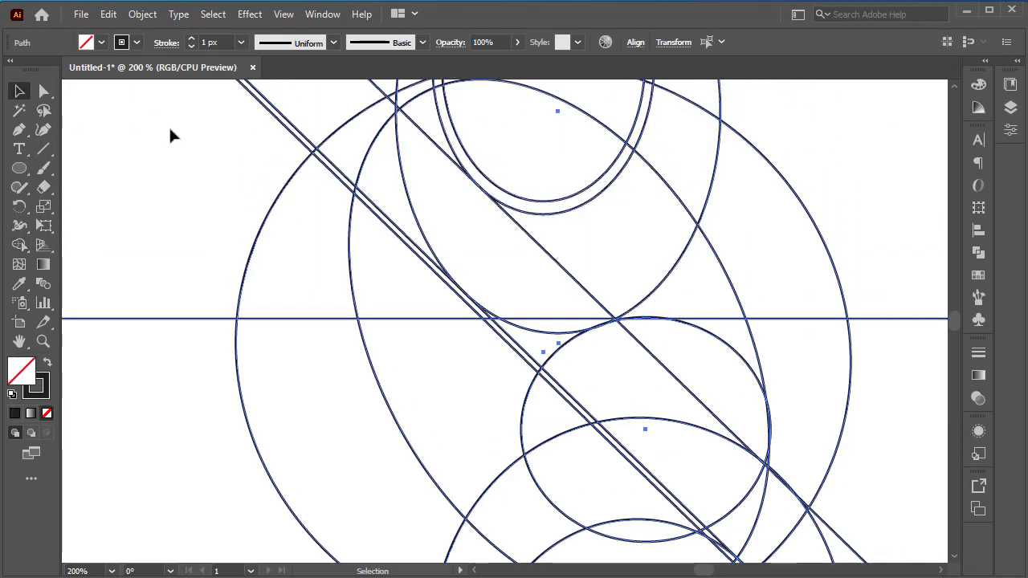
left_click(169, 127)
Step: Enlarge the outer upper ellipse slightly toward the lower left in Outline view so it meets the double diagonal lines
scroll(452, 338, "up", 3)
scroll(453, 342, "down", 1)
key("ctrl+y")
scroll(438, 380, "up", 3)
scroll(438, 388, "up", 2)
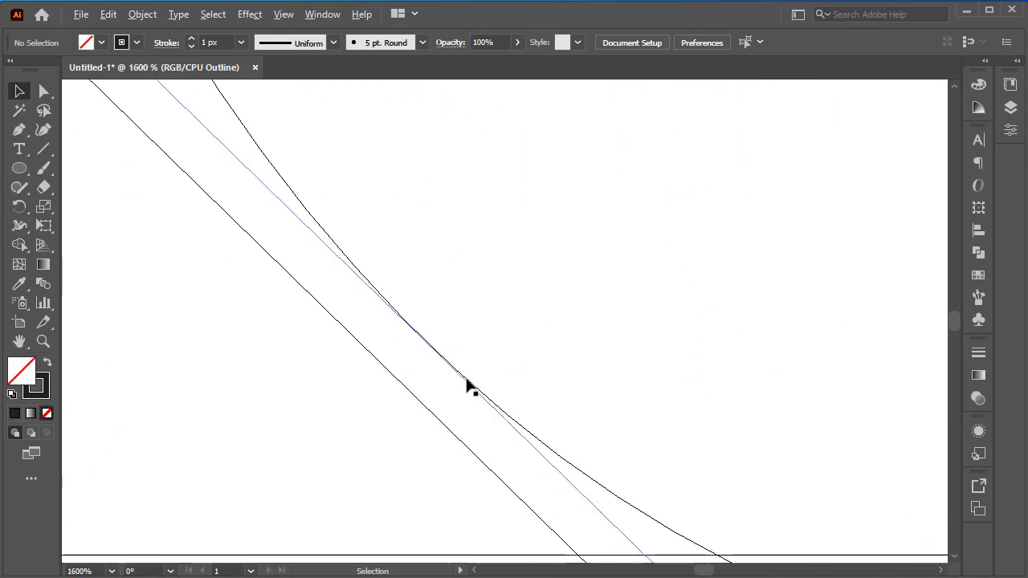
left_click(468, 383)
scroll(470, 386, "down", 6)
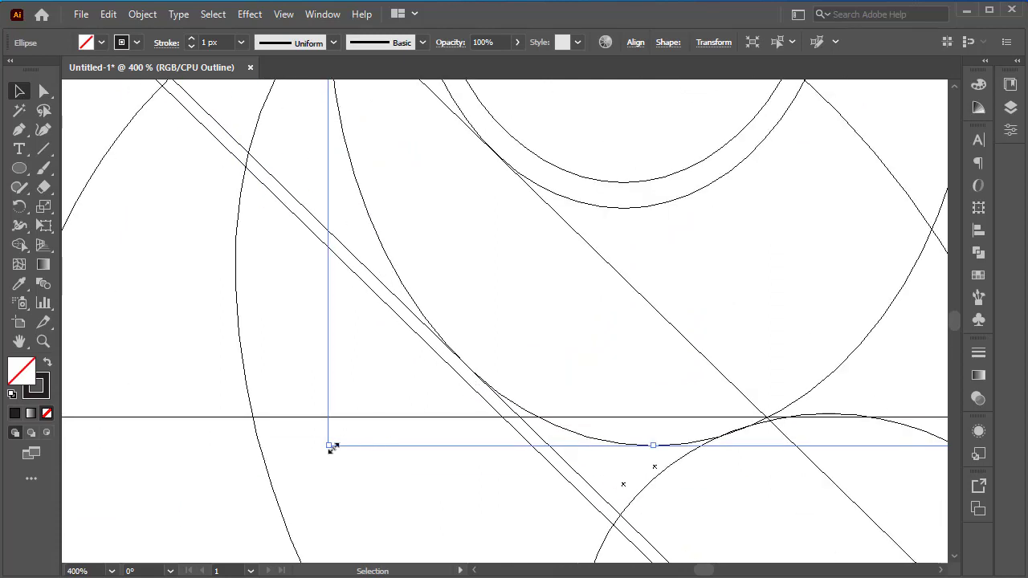
left_click_drag(333, 446, 328, 452)
left_click(479, 353)
Step: Fine-tune the contact between the outer upper ellipse and the nearest double diagonal line, then return to Preview
scroll(474, 371, "up", 5)
left_click(472, 395)
left_click_drag(470, 395, 470, 398)
left_click(489, 369)
scroll(512, 331, "down", 9)
key("ctrl+y")
scroll(412, 244, "down", 1)
Step: Widen the tilted ellipse within the large ellipse and adjust its sides and upper end to keep a gap between them
key("ctrl+a")
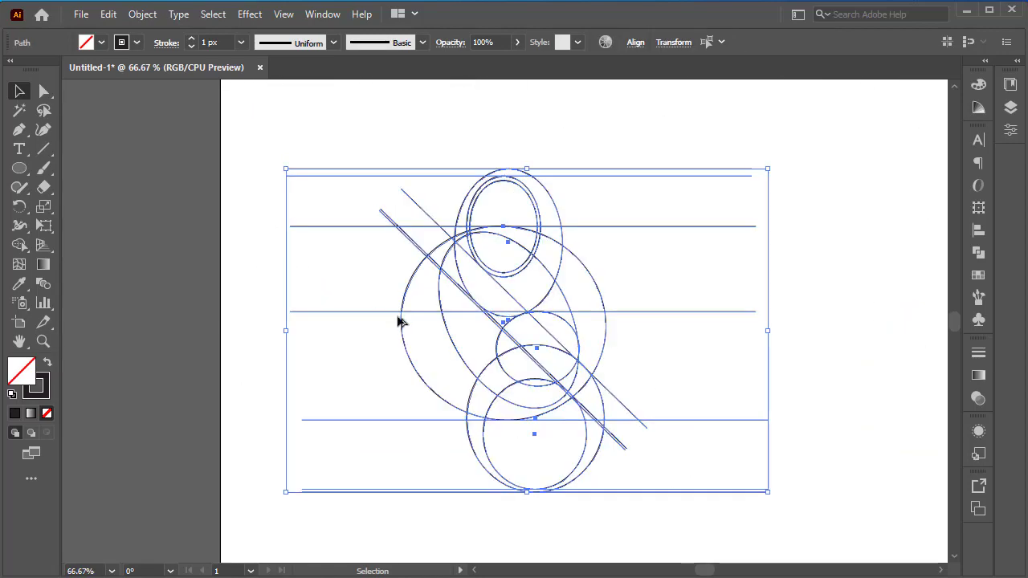
scroll(456, 333, "up", 2)
left_click(461, 342)
left_click(451, 368)
left_click_drag(452, 369, 427, 378)
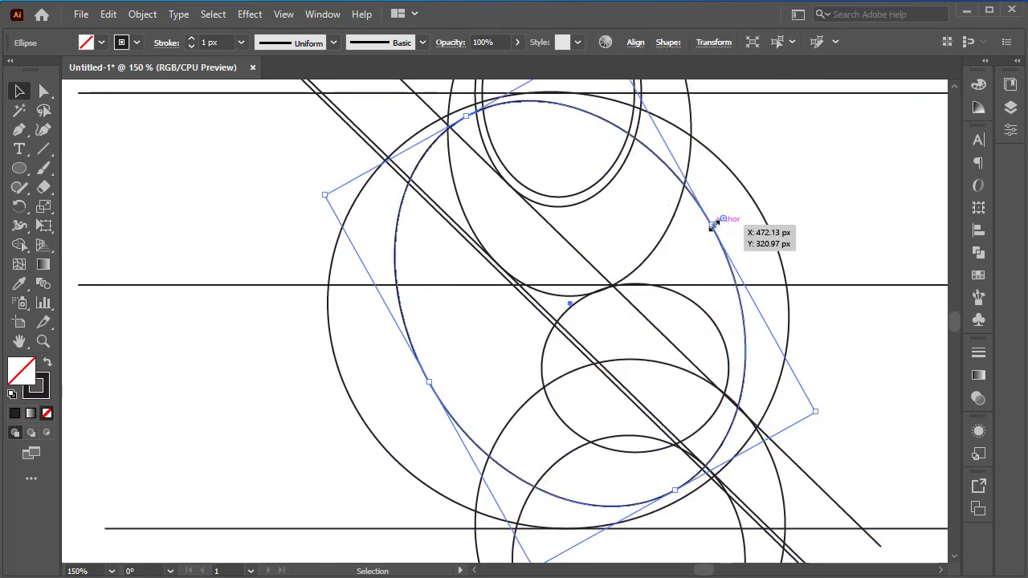
left_click_drag(712, 226, 707, 228)
left_click_drag(432, 380, 426, 383)
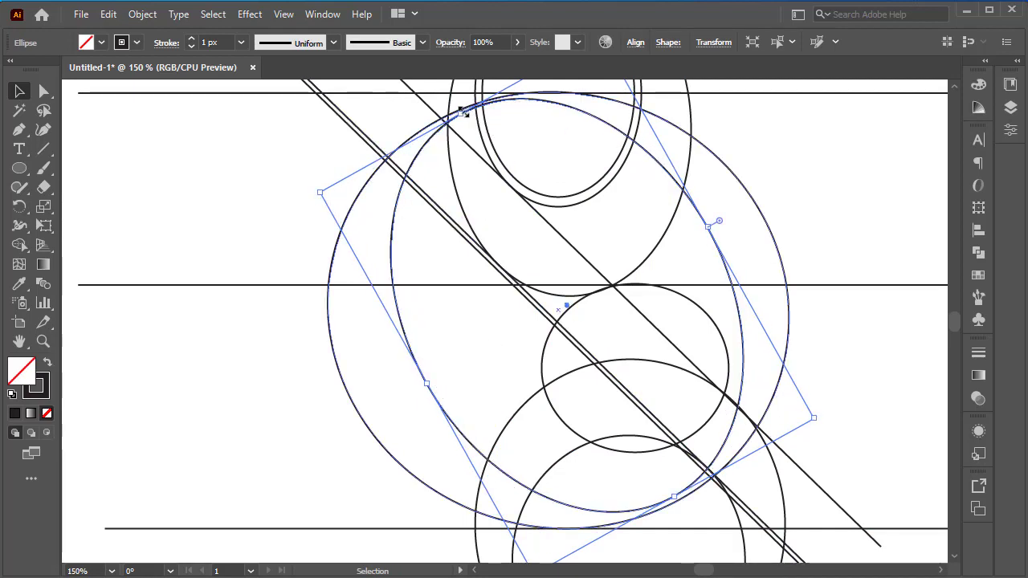
left_click_drag(464, 115, 466, 119)
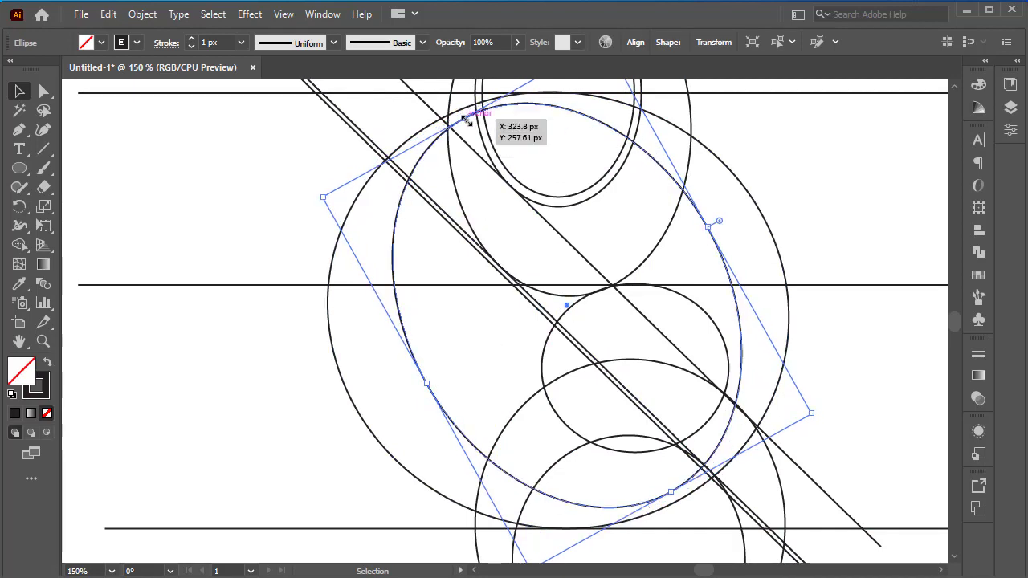
left_click(533, 149)
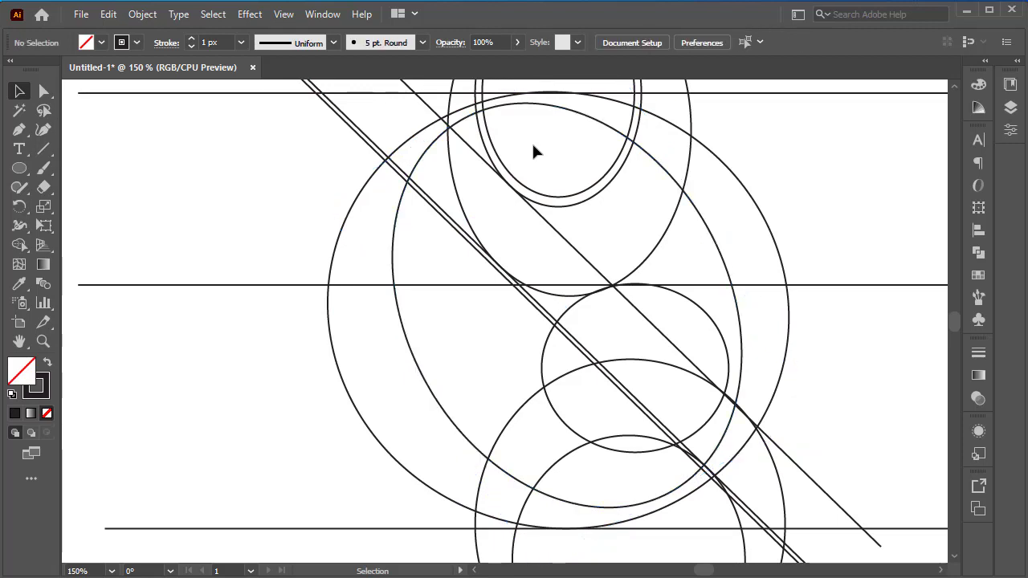
Step: Extend the lower left side of the tilted ellipse farther outward toward the large ellipse
left_click(415, 367)
left_click_drag(423, 383, 408, 386)
left_click(291, 350)
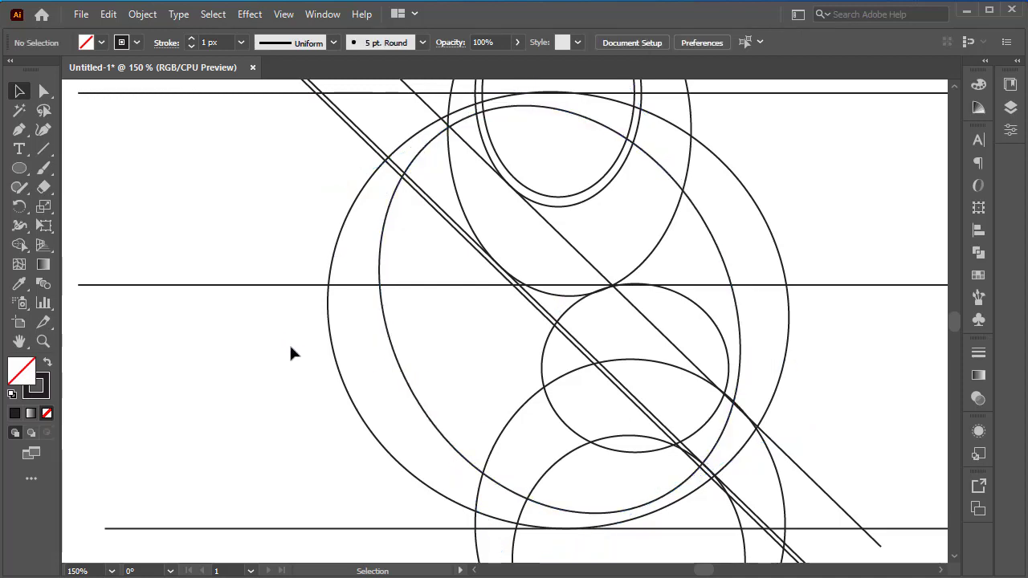
Step: In Outline view, enlarge the ellipse around the innermost upper one slightly to meet the single diagonal line, then return to Preview
scroll(308, 365, "down", 2)
scroll(358, 276, "up", 4)
key("ctrl+y")
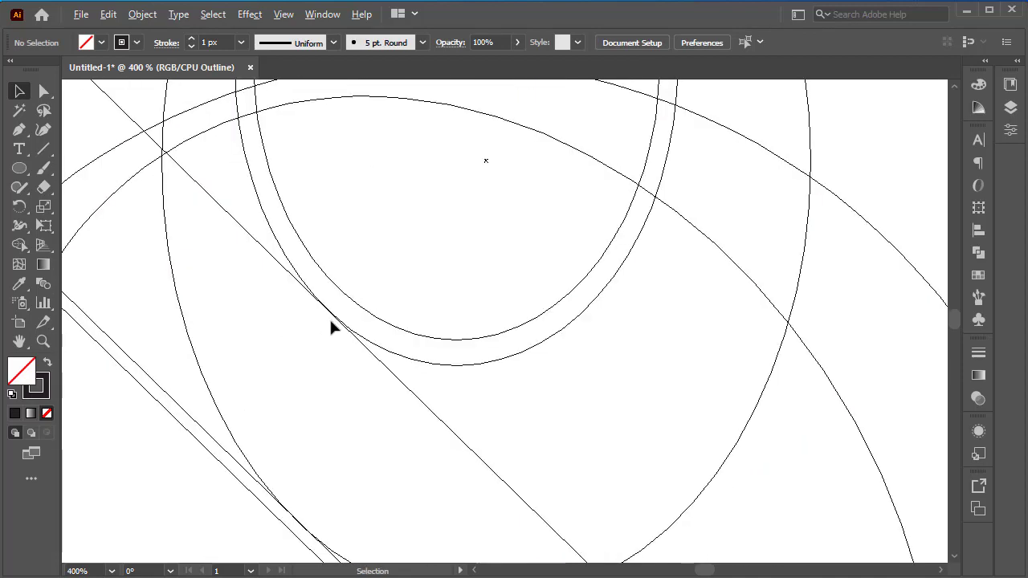
scroll(329, 318, "up", 3)
left_click(358, 314)
scroll(367, 333, "down", 2)
left_click_drag(210, 402, 202, 403)
left_click(419, 232)
key("ctrl+y")
scroll(419, 232, "down", 5)
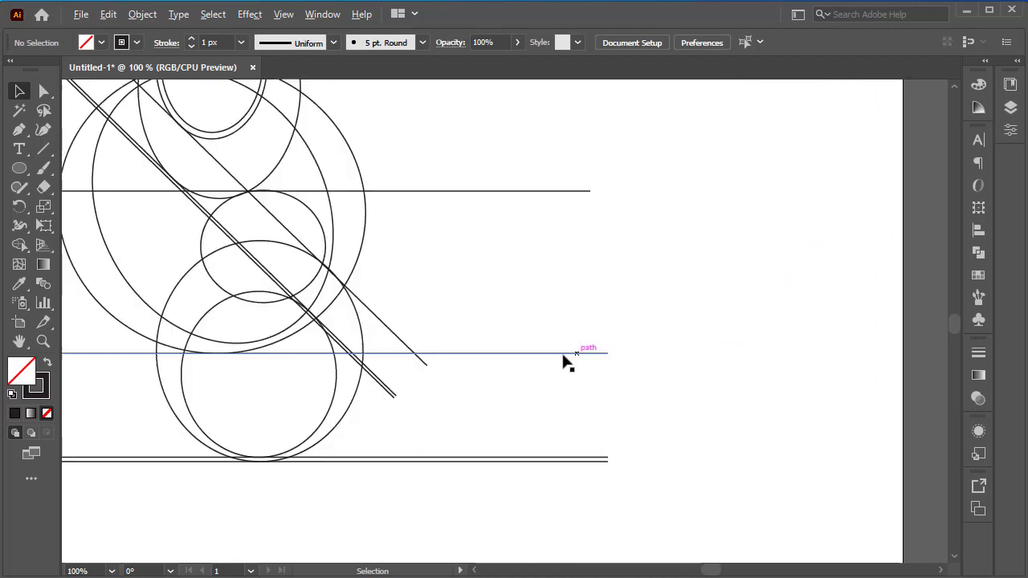
Step: Shift the small middle ellipse slightly to the right so its side meets the tilted ellipse
scroll(302, 212, "up", 1)
left_click_drag(329, 223, 340, 221)
left_click(387, 227)
scroll(319, 199, "up", 2)
scroll(449, 257, "down", 5)
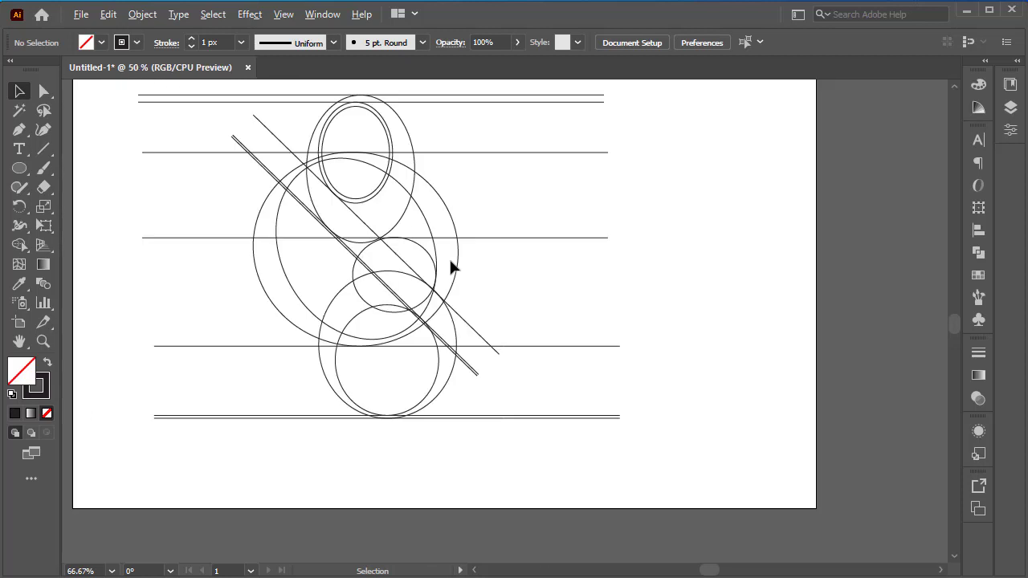
scroll(449, 270, "up", 2)
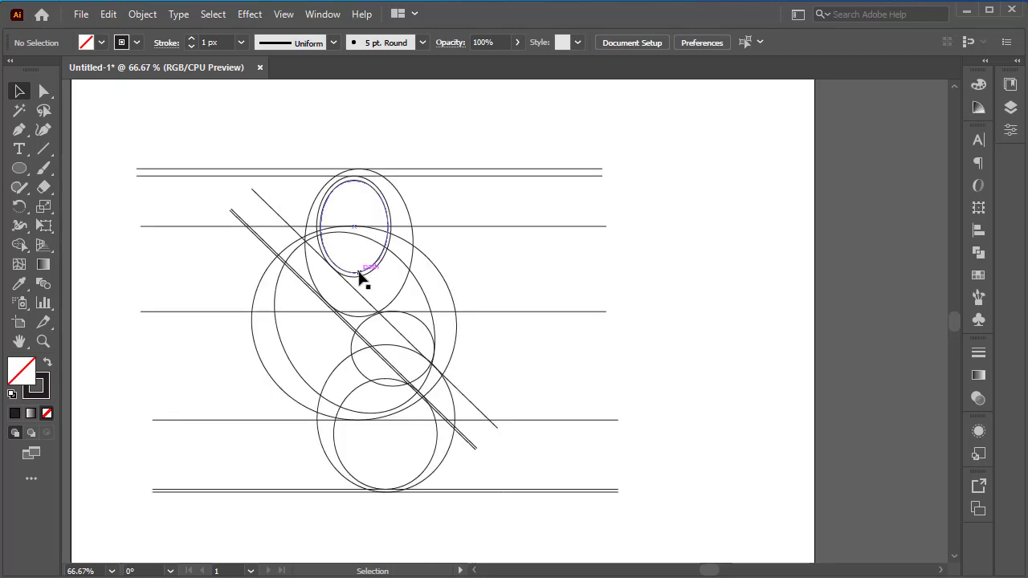
Step: Select all the line art, set a black fill, and merge the crescent around the upper loop with the Shape Builder
left_click_drag(539, 115, 177, 554)
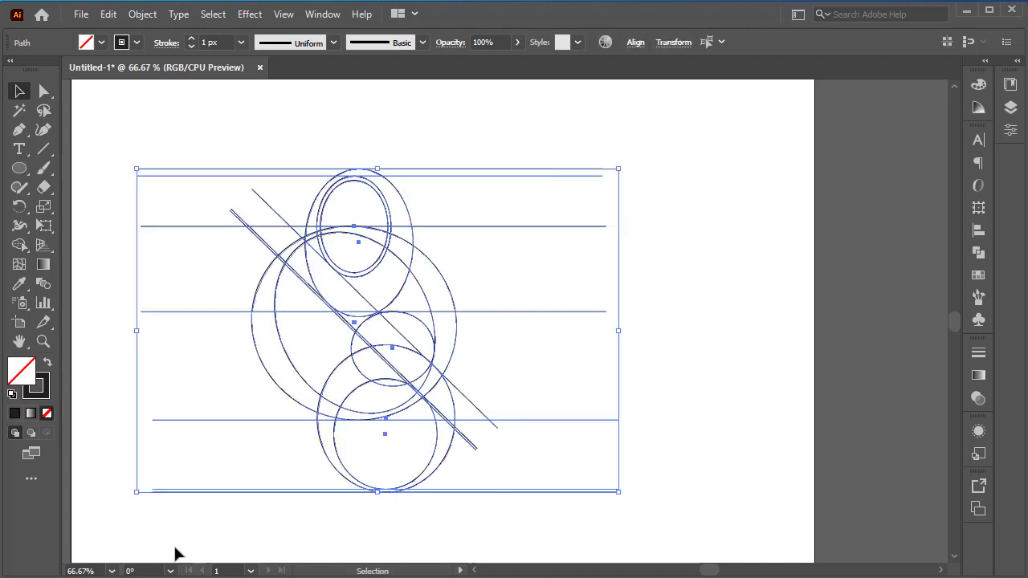
left_click(19, 245)
left_click(101, 43)
left_click(30, 70)
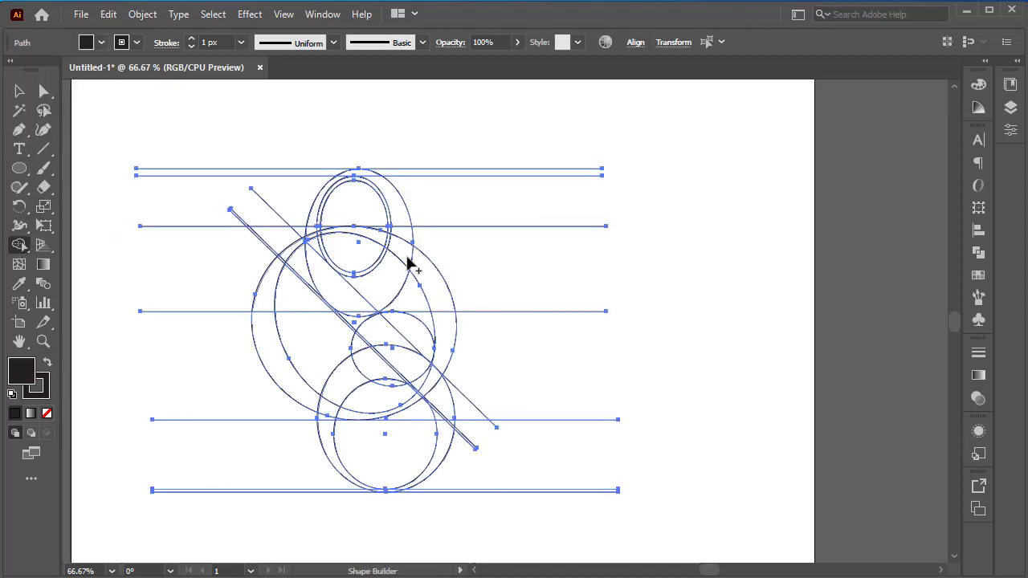
scroll(406, 256, "up", 1)
mouse_move(405, 254)
left_mouse_down()
mouse_move(398, 183)
mouse_move(351, 129)
left_mouse_up()
scroll(291, 198, "down", 1)
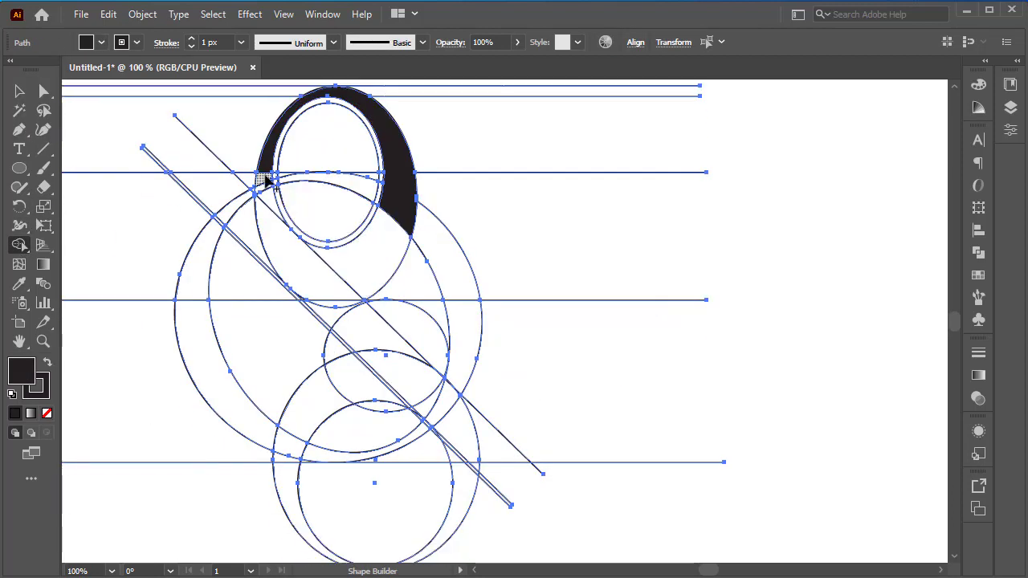
Step: Merge the upper loop's left side, the diagonal band and the ring of the lower loop into the black shape
mouse_move(265, 172)
left_mouse_down()
mouse_move(286, 259)
mouse_move(443, 412)
mouse_move(477, 472)
left_mouse_up()
scroll(474, 424, "down", 2)
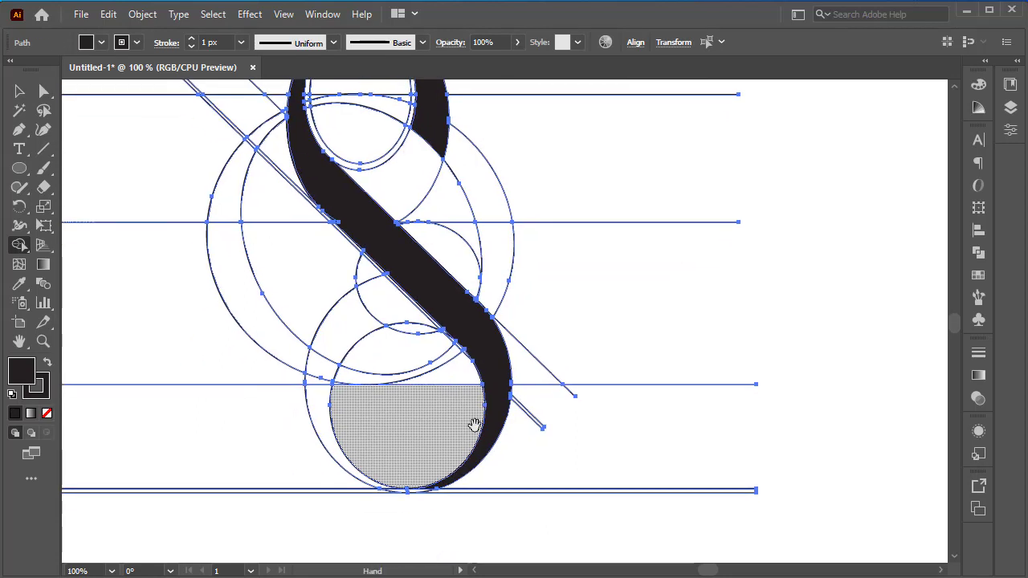
left_click_drag(423, 497, 386, 489)
scroll(389, 494, "up", 2)
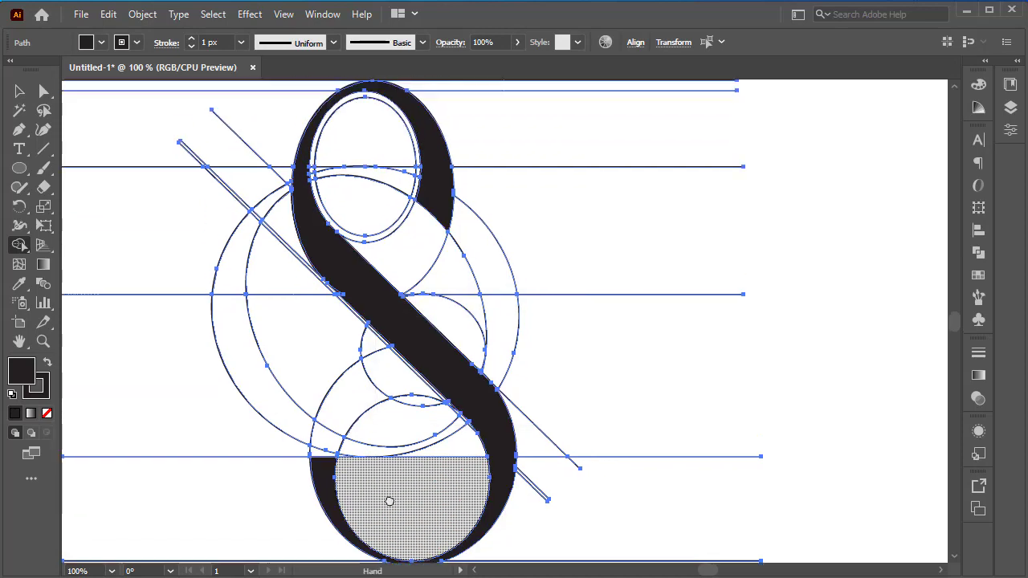
Step: Add the thin curve above the lower loop and the wedge to the right of the diagonal band to the black shape
left_click_drag(345, 445, 346, 446)
scroll(483, 446, "up", 4)
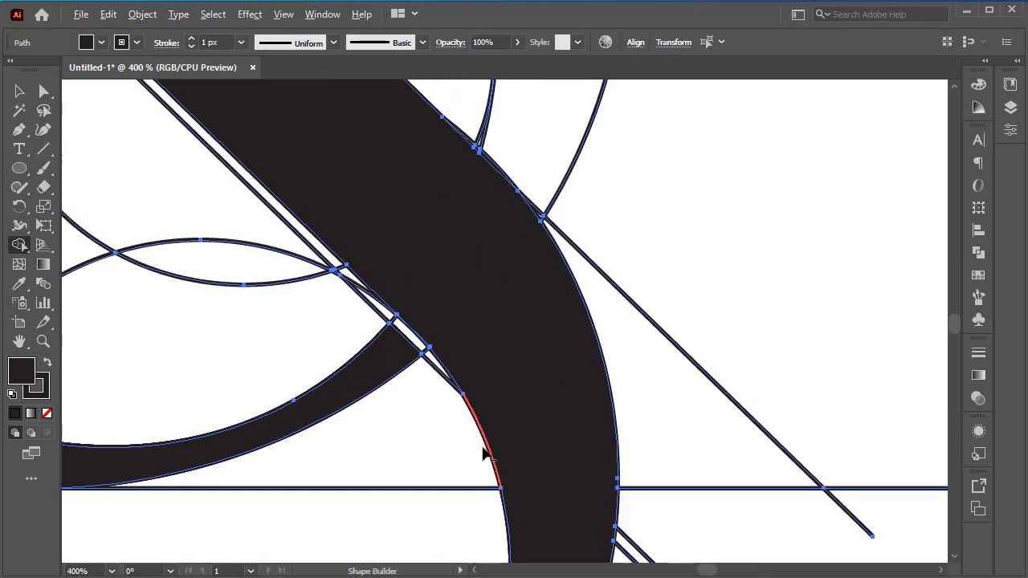
scroll(483, 446, "down", 2)
mouse_move(497, 327)
left_mouse_down()
mouse_move(516, 274)
mouse_move(472, 172)
left_mouse_up()
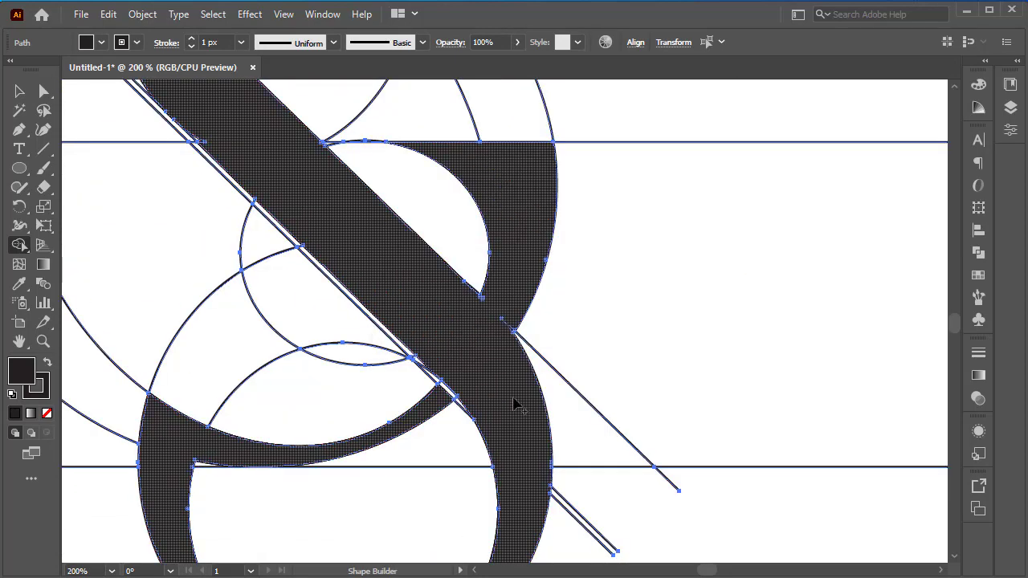
Step: Merge the large ellipse's left crescent and its arc across the upper loop into the black shape, completing the G
key("space")
left_click_drag(394, 317, 688, 360)
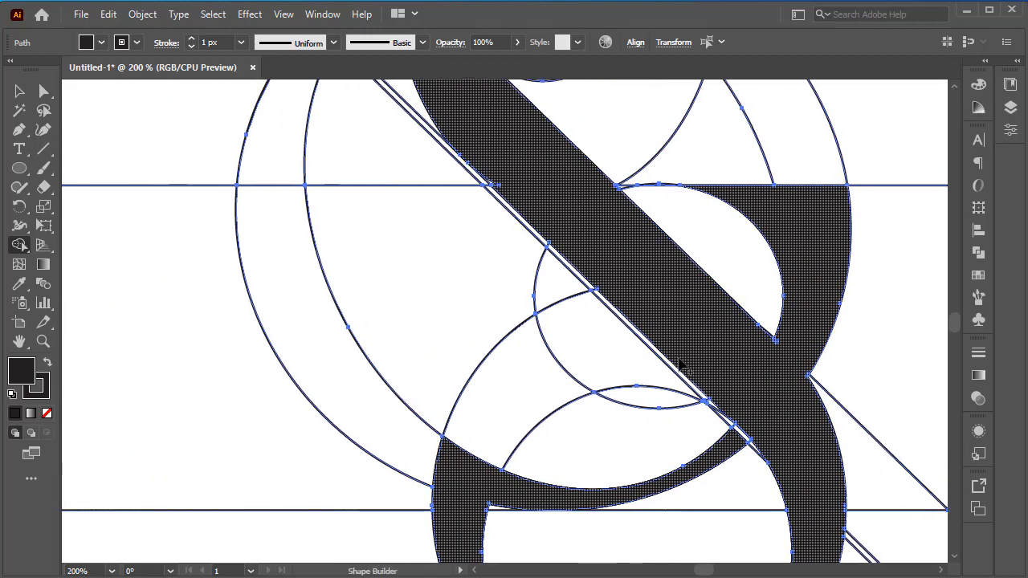
scroll(496, 492, "down", 1)
mouse_move(449, 480)
left_mouse_down()
mouse_move(401, 454)
mouse_move(366, 398)
left_mouse_up()
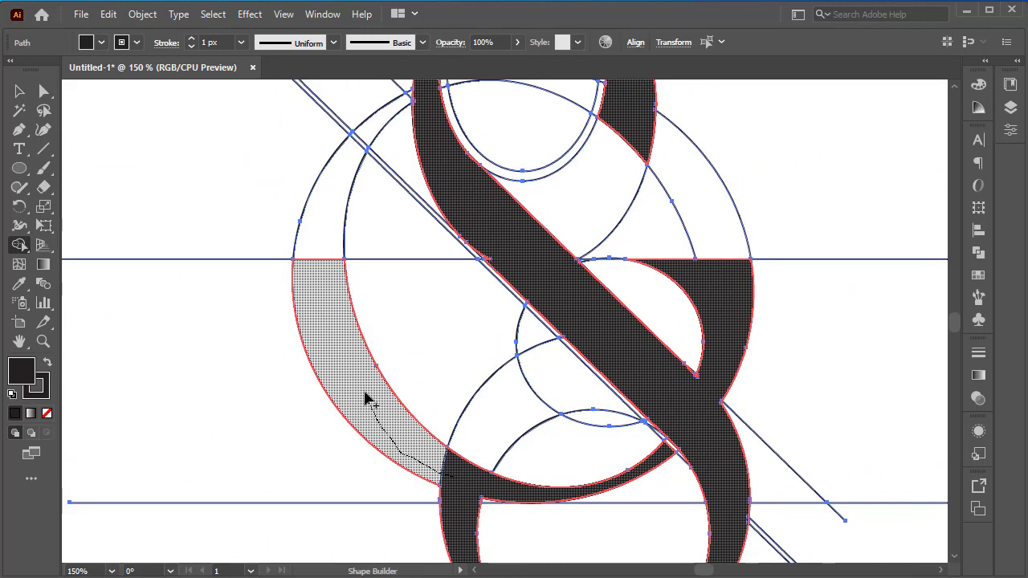
left_click_drag(338, 280, 344, 171)
scroll(360, 215, "up", 2)
left_click_drag(354, 281, 419, 230)
mouse_move(631, 241)
left_mouse_down()
mouse_move(592, 230)
mouse_move(642, 269)
left_mouse_up()
scroll(700, 451, "down", 4)
Step: Select the black shape by its fill and duplicate it to the right of the construction lines
scroll(700, 451, "down", 2)
left_click(19, 110)
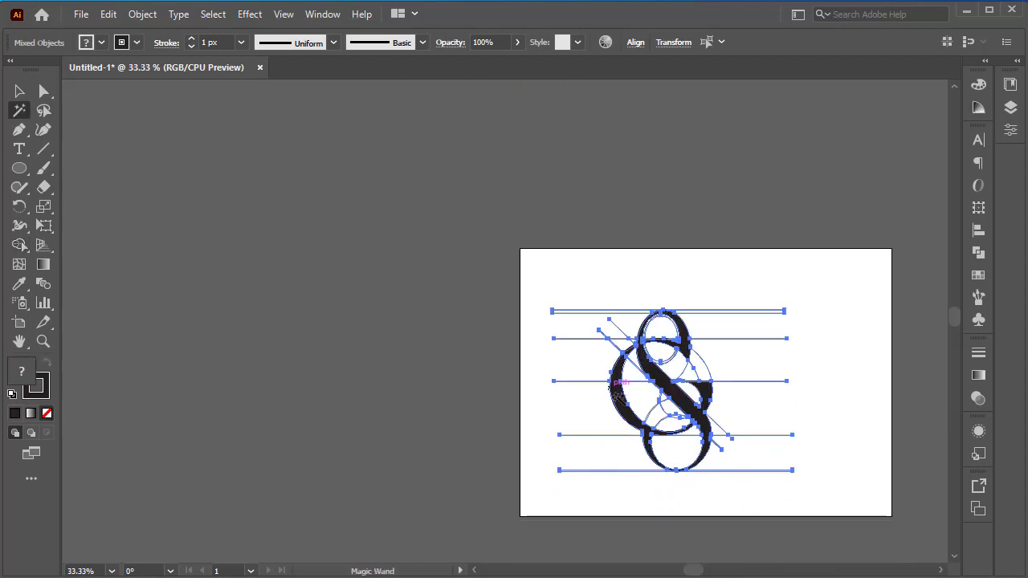
left_click(616, 395)
left_click(20, 92)
left_click_drag(685, 343, 878, 333)
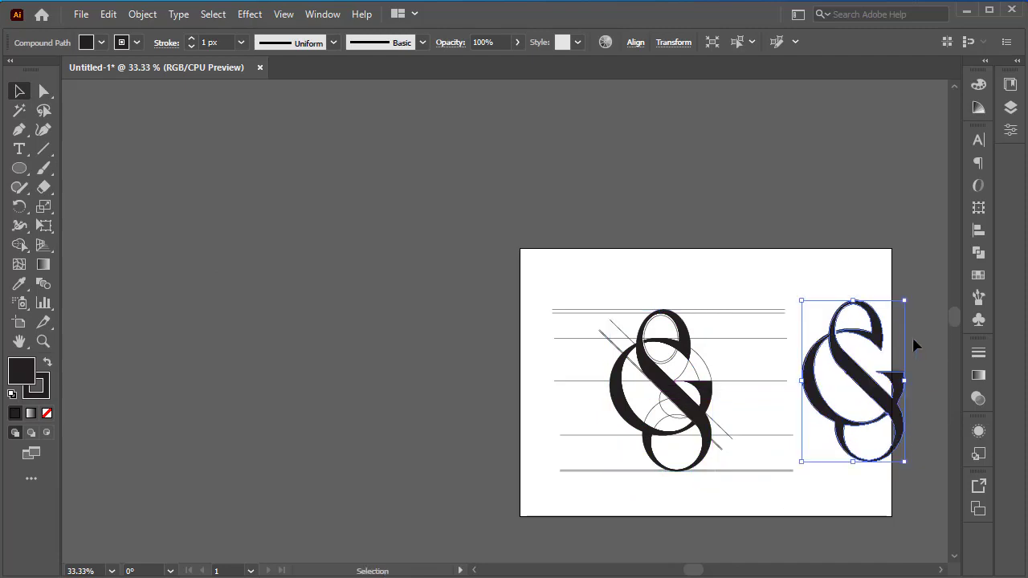
left_click(914, 339)
scroll(915, 366, "up", 2)
scroll(912, 362, "down", 2)
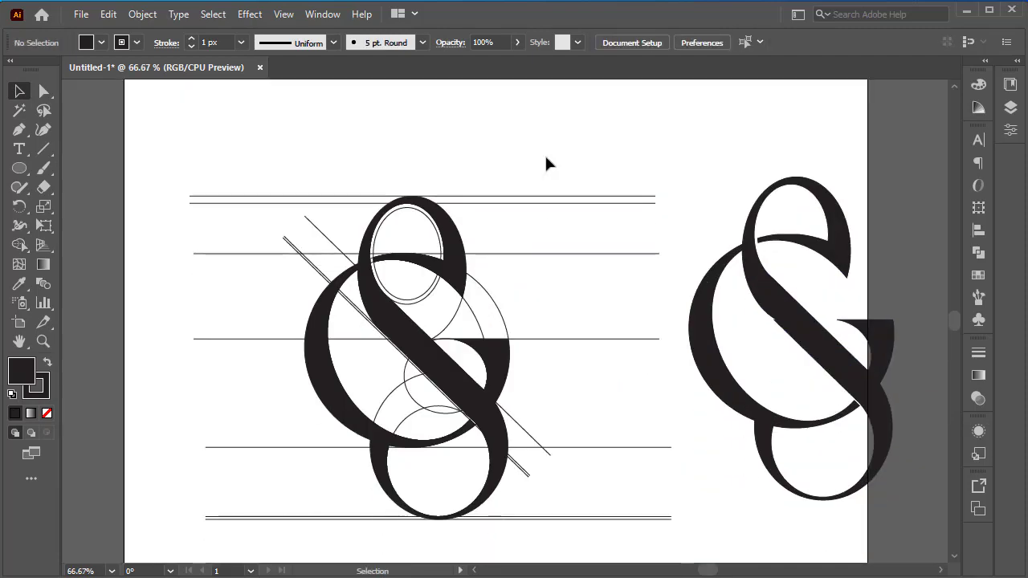
Step: Select the original artwork and clean up the small notch on the diagonal band's left edge with the Shape Builder
left_click_drag(545, 163, 447, 417)
scroll(445, 415, "up", 3)
left_click(19, 245)
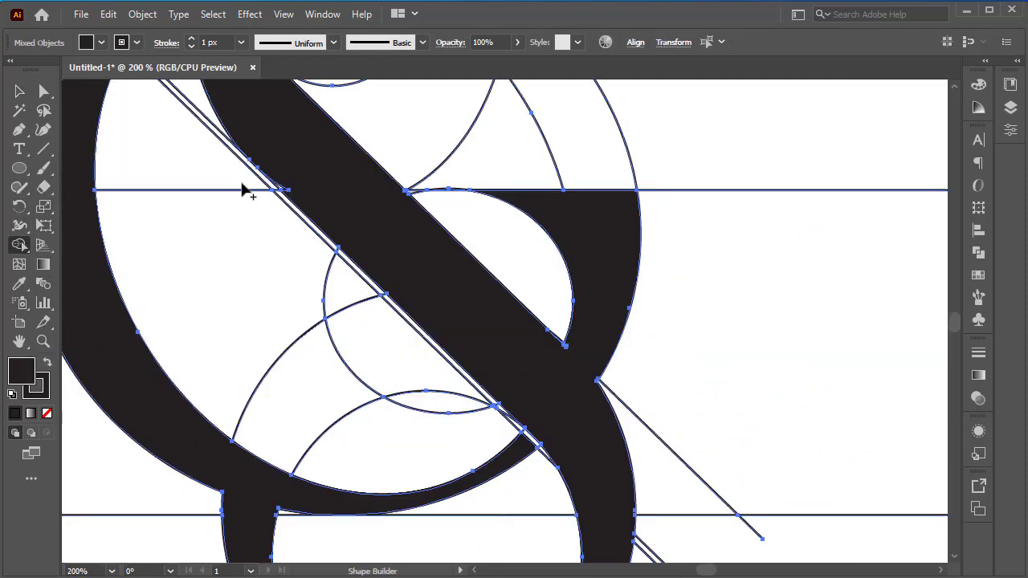
scroll(240, 188, "up", 2)
scroll(380, 273, "down", 5)
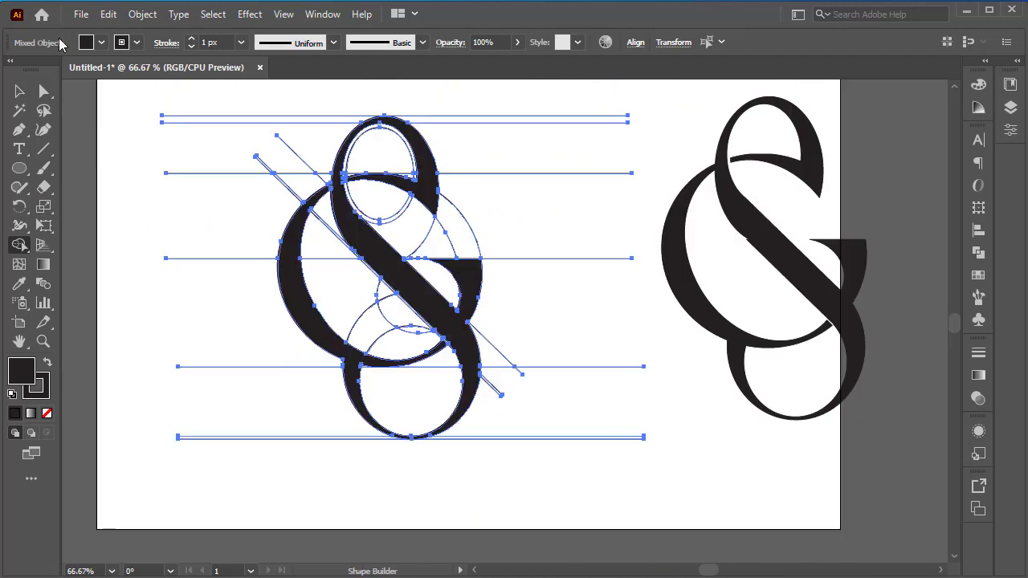
key("v")
left_click(689, 139)
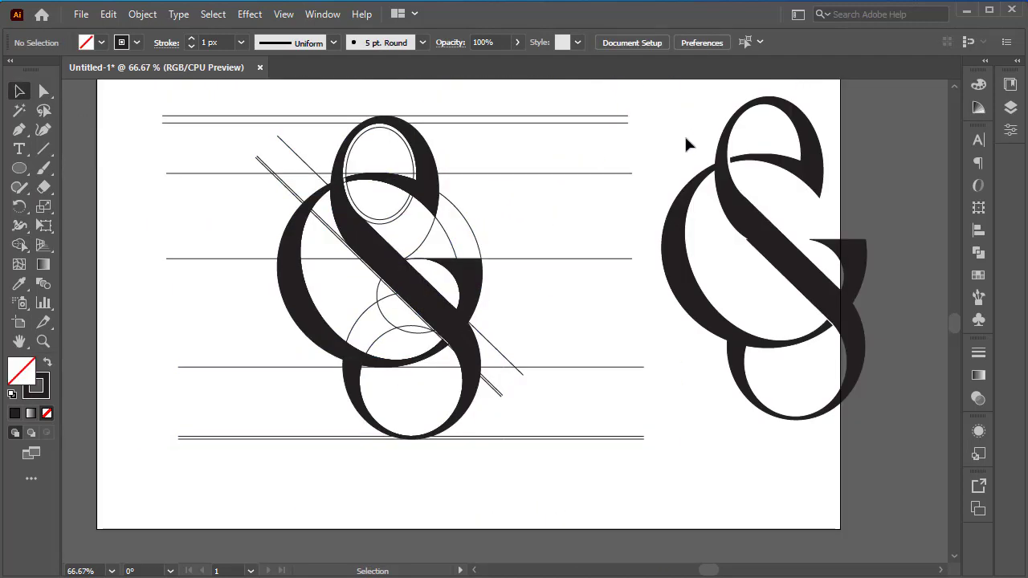
Step: Delete the copied monogram and place a fresh duplicate of the corrected black shape to the right of the construction lines
left_click_drag(881, 112, 768, 442)
key("Delete")
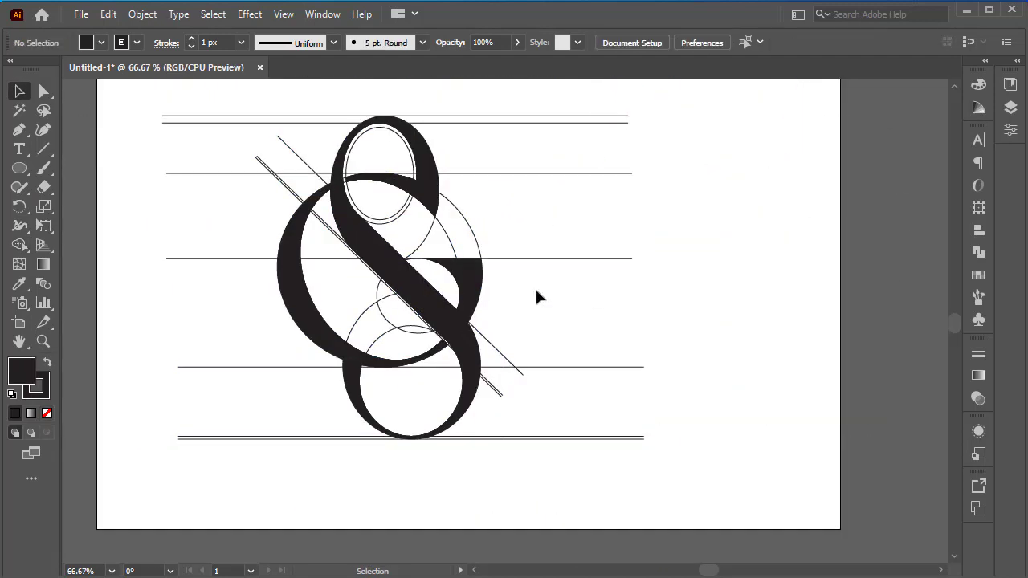
left_click(19, 110)
left_click(339, 233)
key("v")
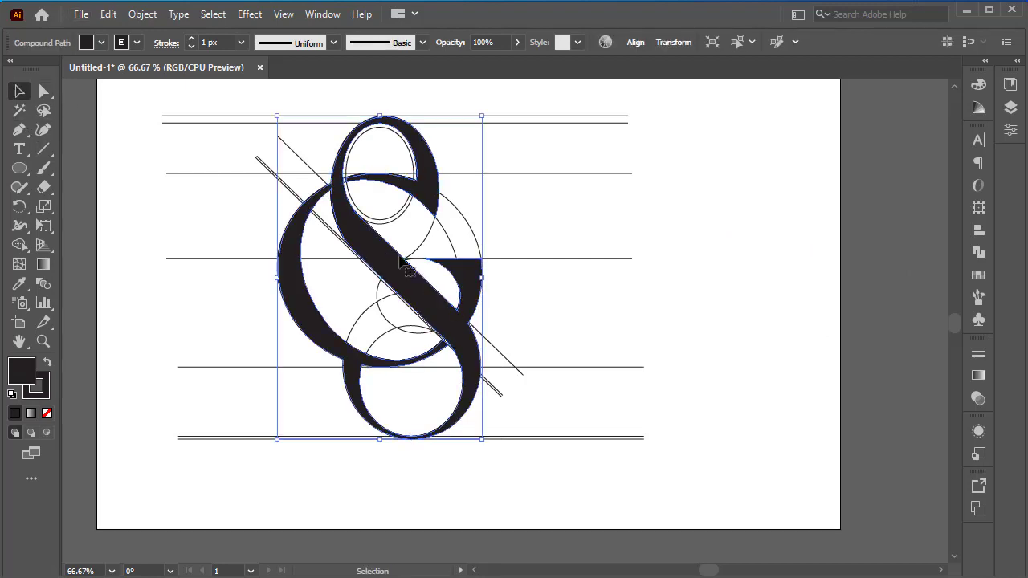
left_click_drag(399, 273, 772, 264)
left_click(905, 210)
Step: Change the fill of the duplicated monogram to pure black
left_click_drag(883, 125, 690, 462)
double_click(21, 371)
left_click(532, 202)
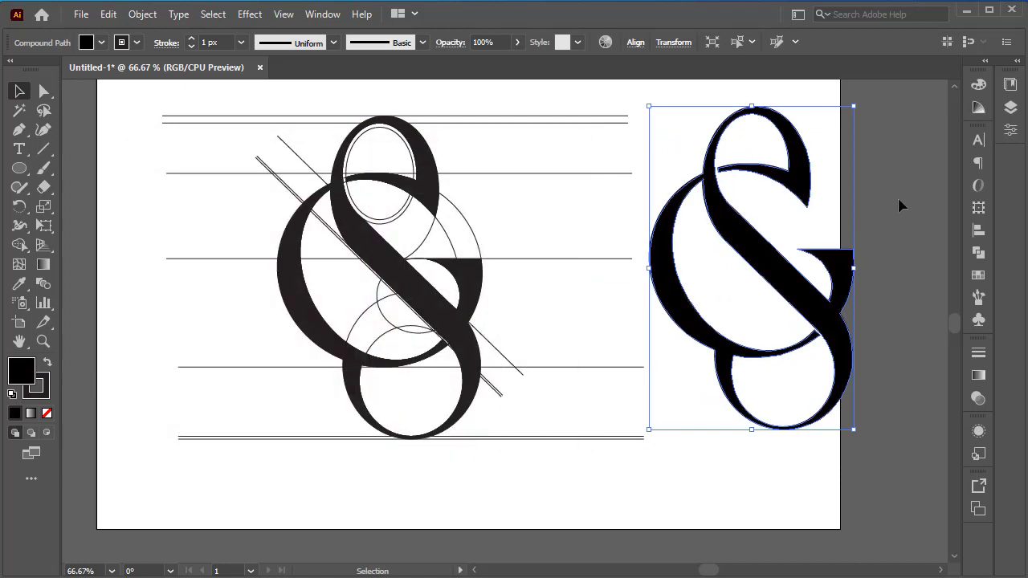
left_click(899, 197)
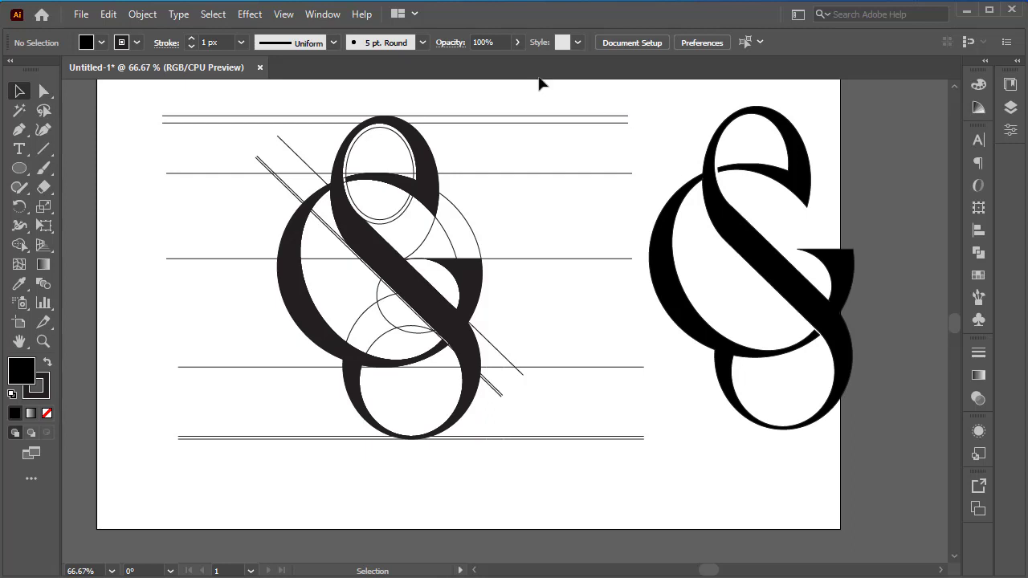
Step: Delete the original artwork with its construction lines and move the black monogram to the left half of the artboard
left_click_drag(445, 210, 257, 483)
key("Delete")
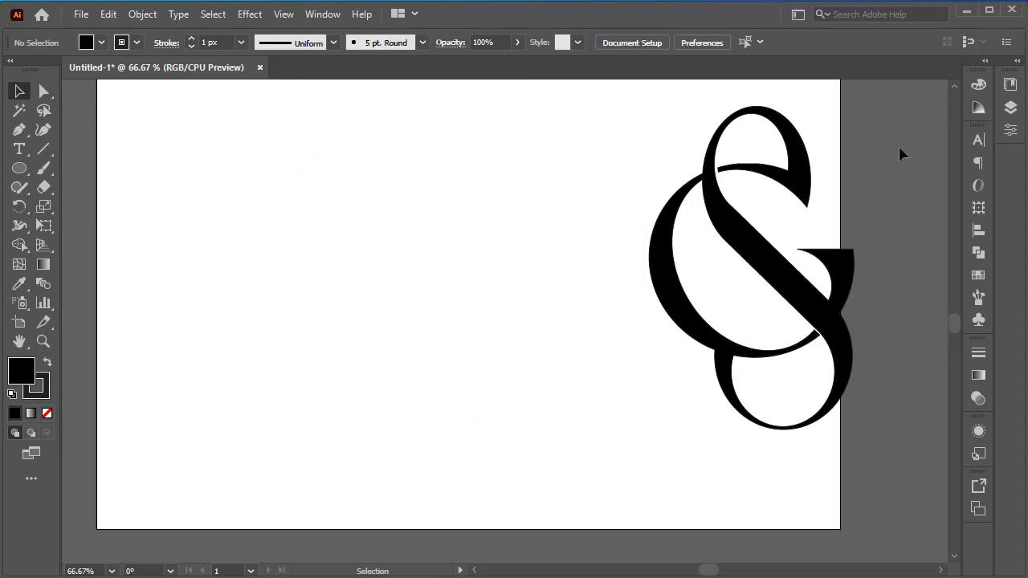
left_click_drag(771, 308, 415, 314)
left_click(484, 292)
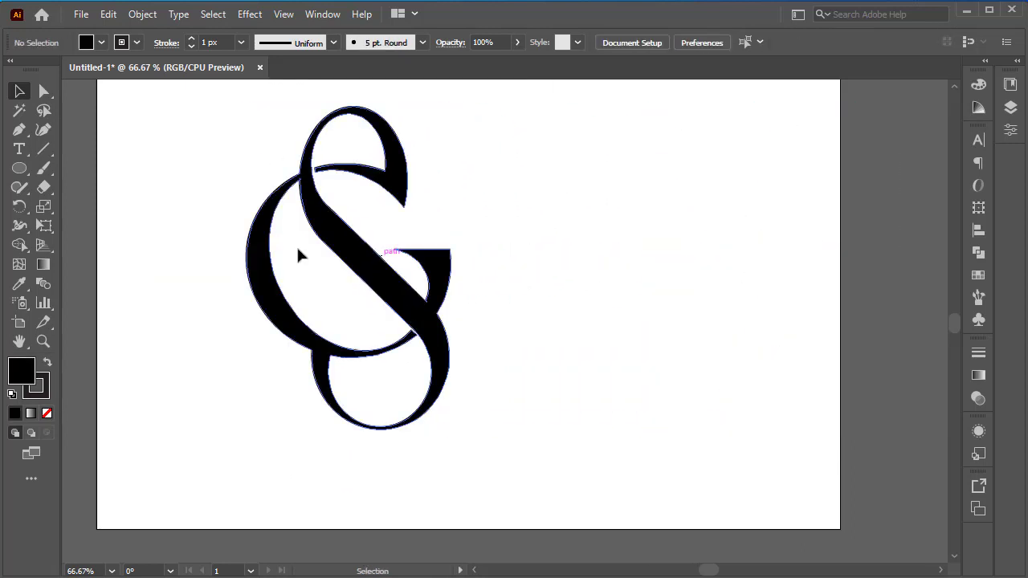
Step: Add the two-line text "SILLAGE GROUP" to the right of the monogram
key("t")
left_click(552, 247)
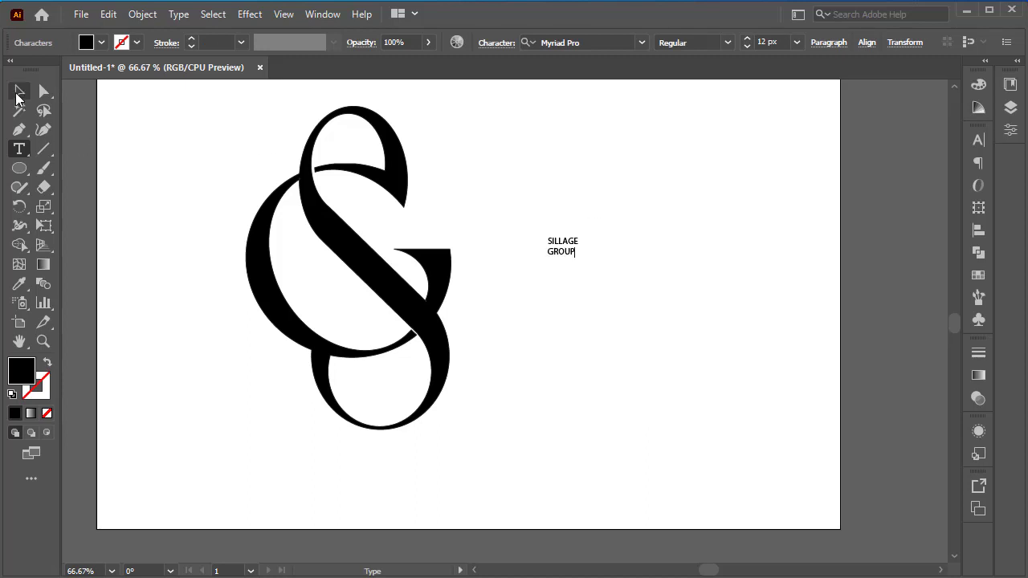
left_click(19, 91)
Step: Enlarge the company name and position it close beside the lower part of the monogram
left_click_drag(584, 237, 659, 183)
left_click_drag(601, 226, 620, 281)
left_click(689, 163)
left_click(597, 360)
left_click(715, 313)
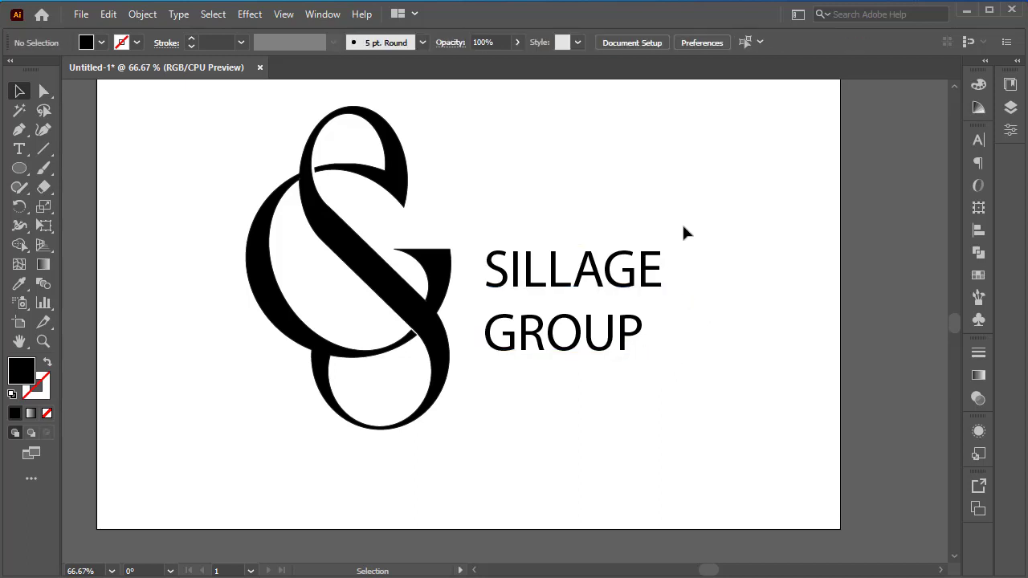
Step: Try wider letter spacing on the word GROUP, with tracking 50 and 130
left_click(19, 149)
left_click_drag(484, 334, 657, 334)
left_click(1017, 69)
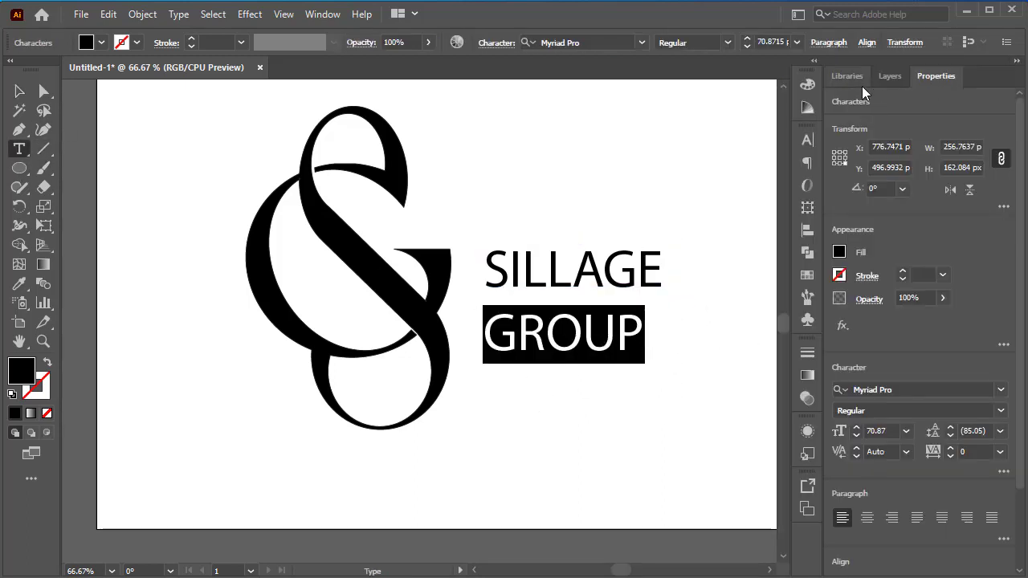
type("50")
key("Return")
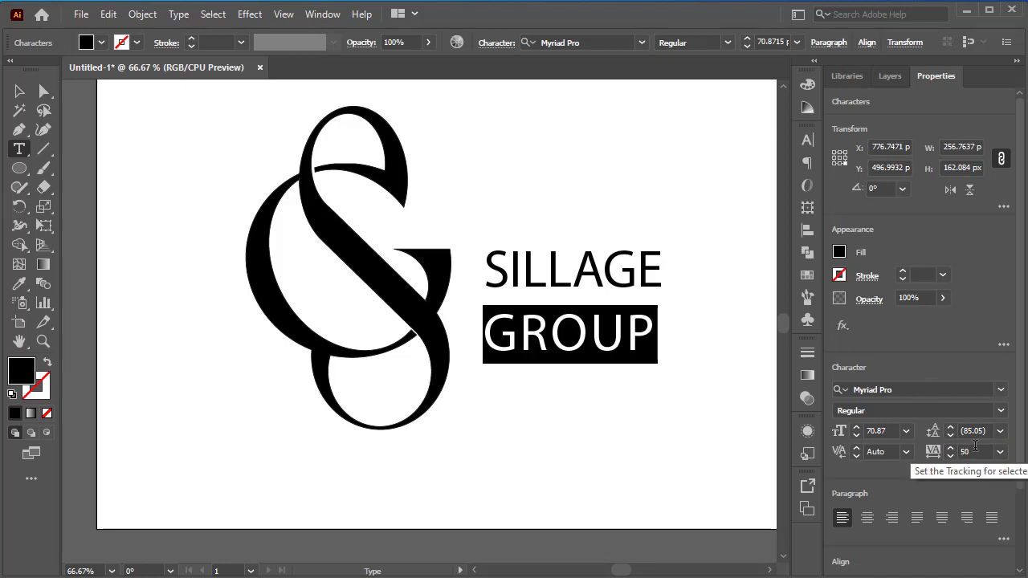
left_click(964, 453)
type("130")
key("Return")
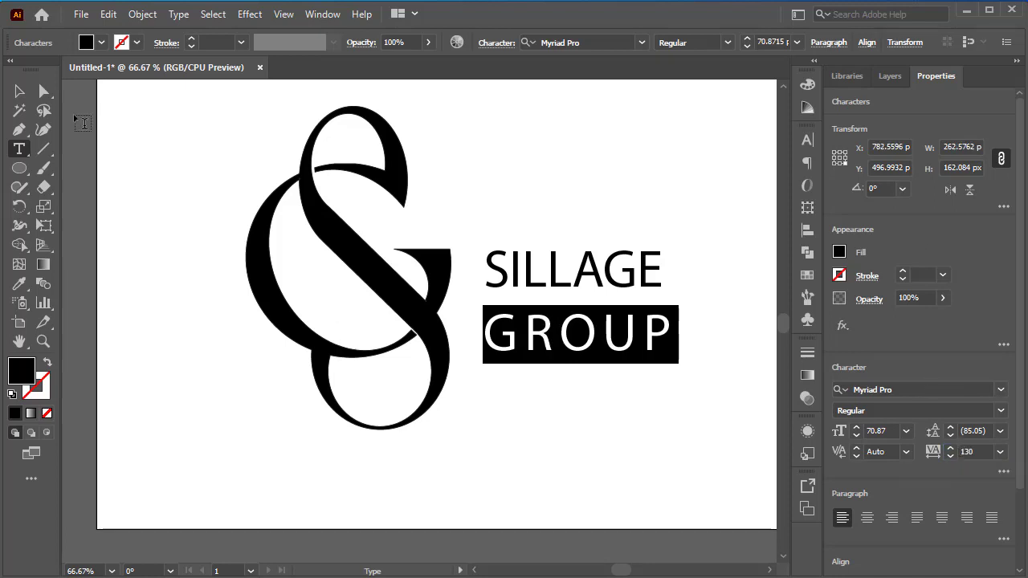
key("Escape")
Step: Tighten the leading of the two-line company name to 63
left_click(603, 173)
left_click(635, 268)
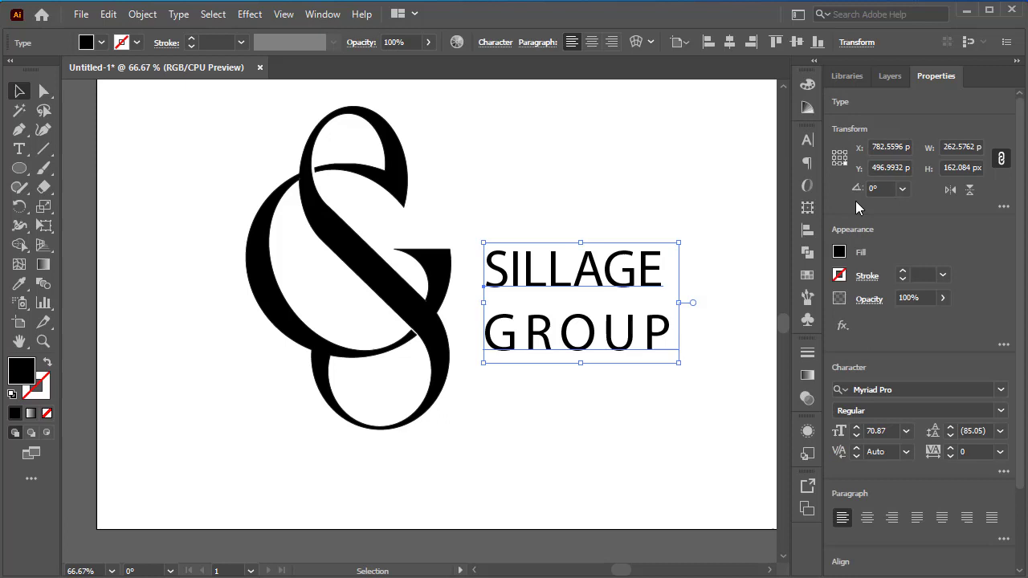
left_click(950, 435)
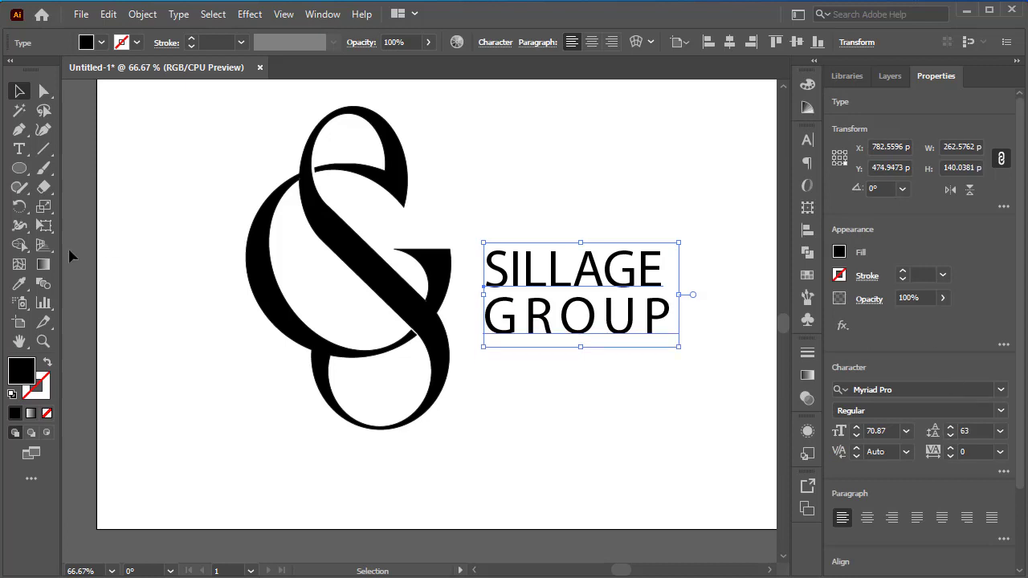
Step: Reduce the tracking of the word GROUP to 120 and then to 100
left_click(19, 149)
left_click_drag(677, 325, 483, 322)
left_click(986, 450)
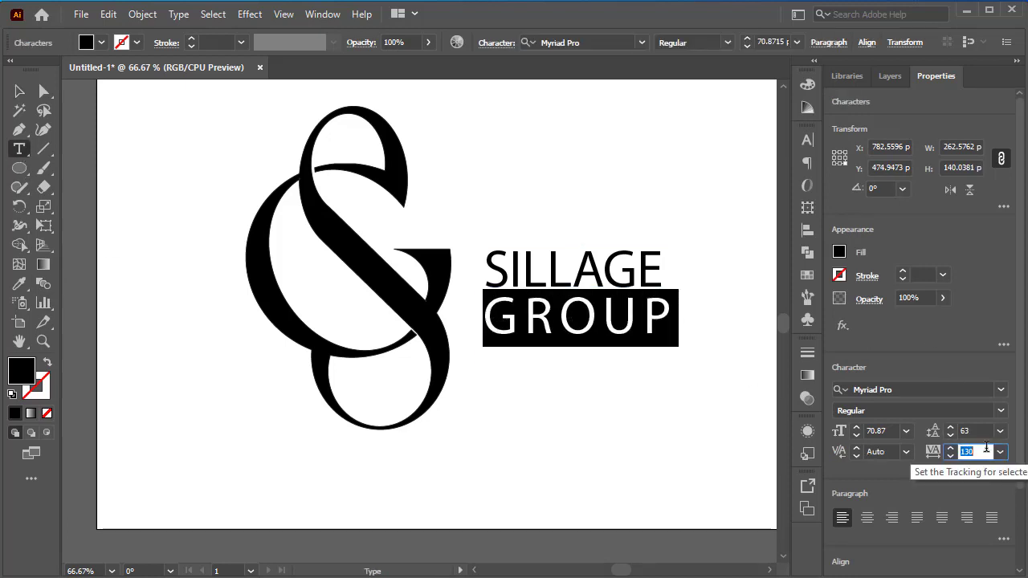
type("120")
key("Return")
left_click_drag(986, 450, 963, 449)
type("100")
key("Return")
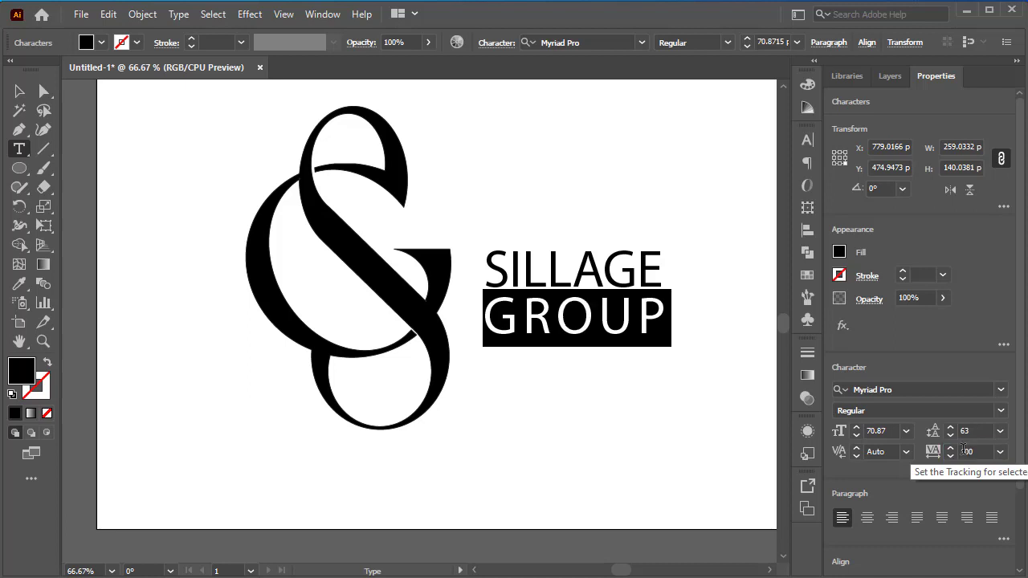
left_click(19, 90)
left_click(653, 177)
Step: Change the font of the company name to Slicker
scroll(614, 273, "up", 1)
left_click(582, 330)
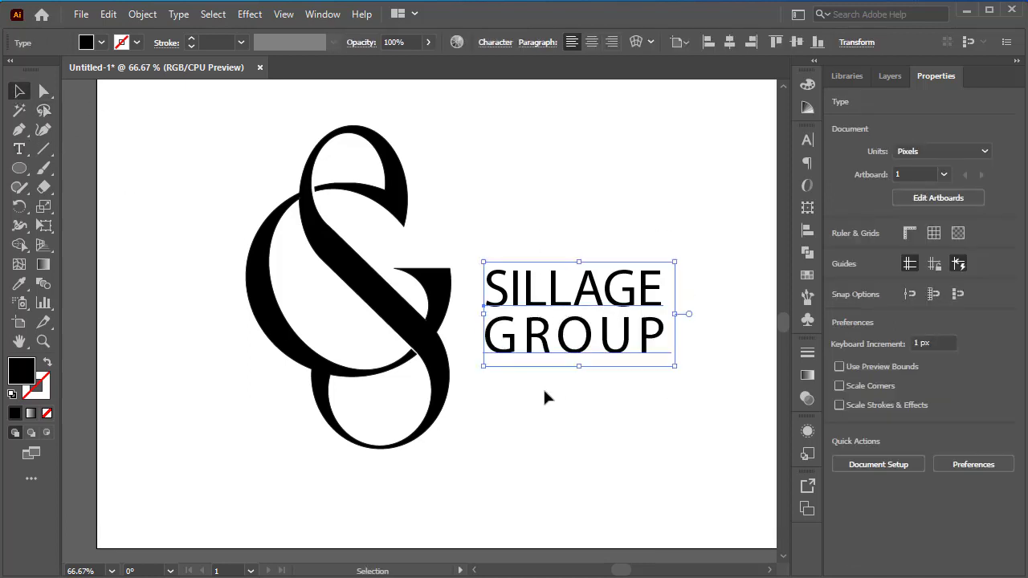
left_click(1001, 390)
left_click(957, 560)
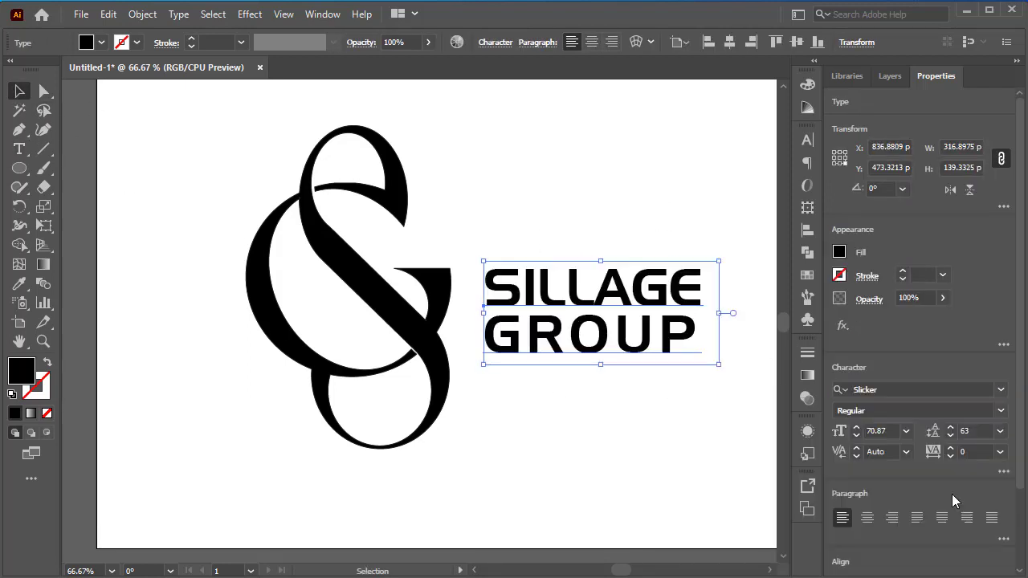
left_click(708, 228)
left_click(667, 294)
left_click(703, 221)
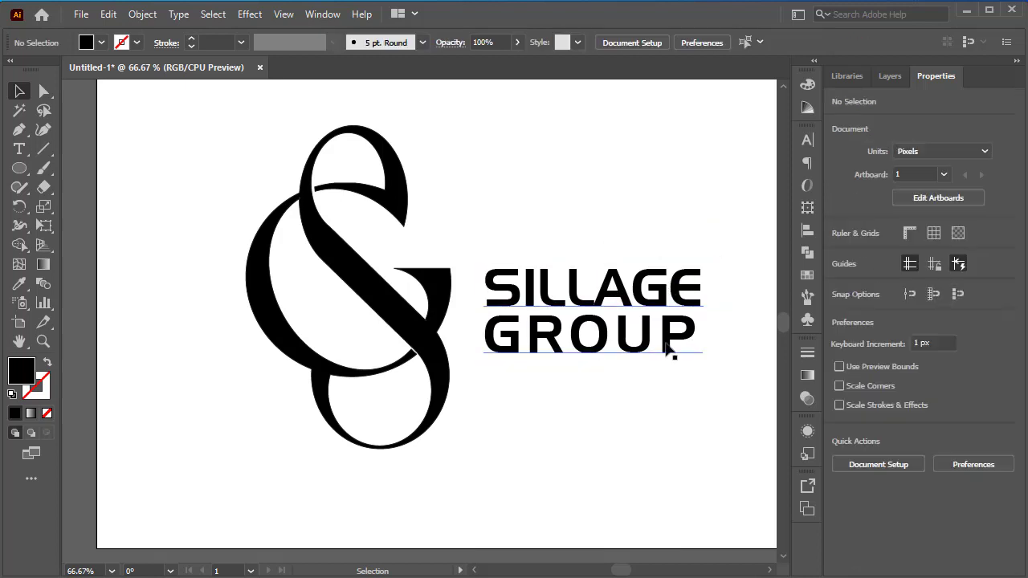
Step: Increase the tracking of the word GROUP to 129 to match the width of SILLAGE, and deselect the text
left_click(668, 345)
key("t")
left_click(569, 337)
left_click_drag(486, 345, 691, 350)
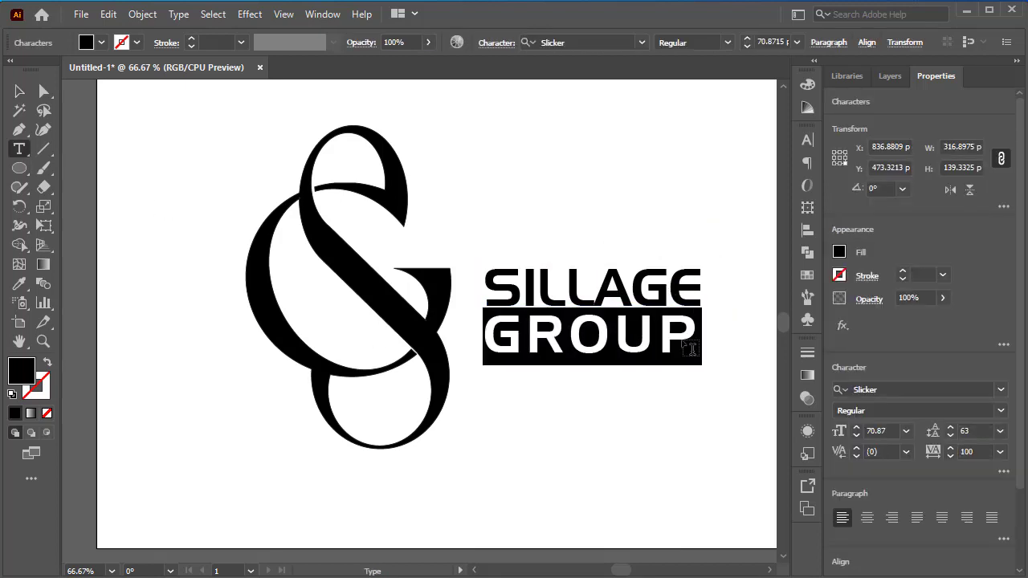
left_click(951, 448)
left_click(950, 448)
left_click(951, 448)
left_click(952, 448)
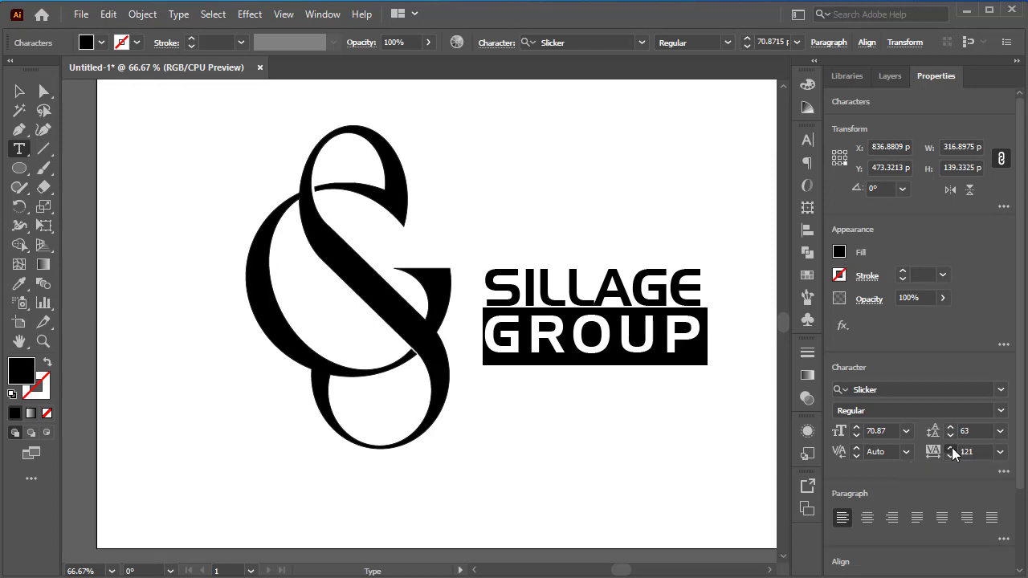
left_click(19, 90)
scroll(614, 200, "down", 1)
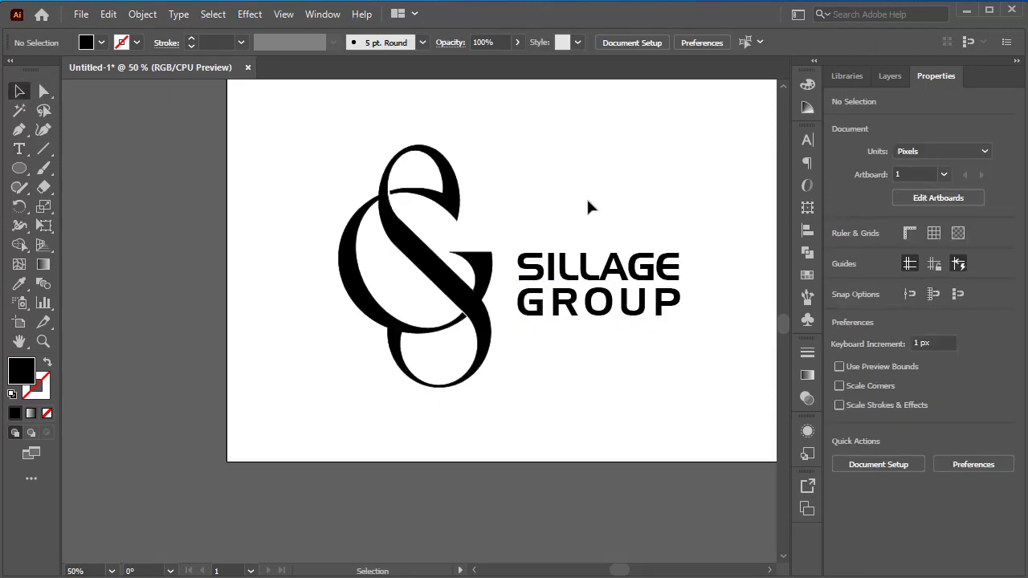